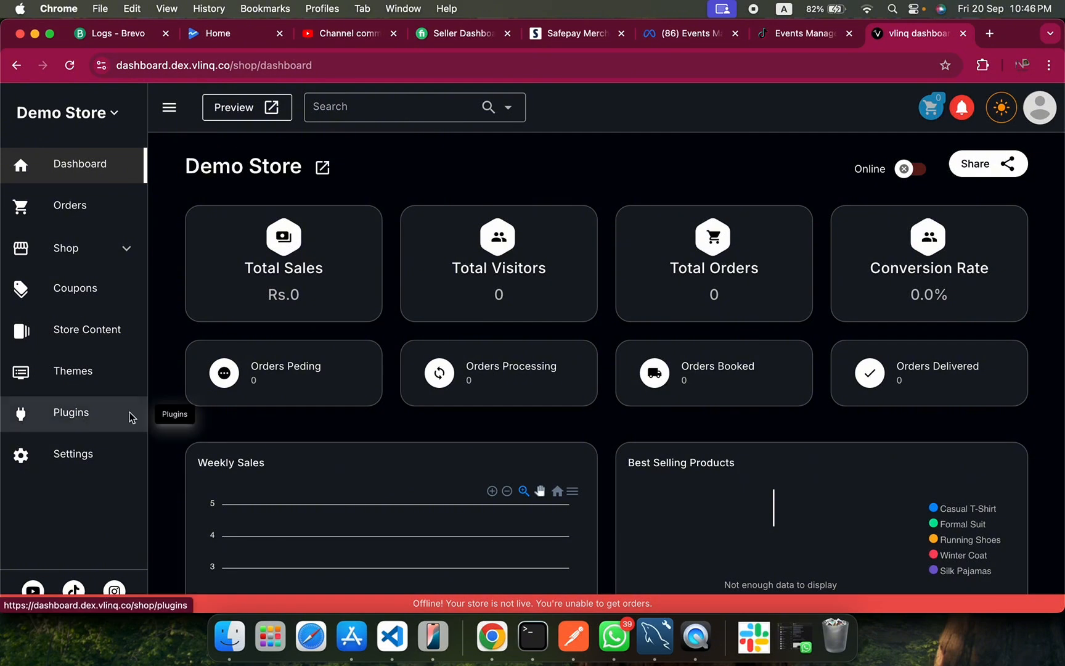
Go to the store's Plugins page and start installing the Tiktok Pixel plugin.
{"action": "left_click", "coordinate": [130, 413]}
{"action": "scroll", "coordinate": [525, 296], "scroll_direction": "down", "scroll_amount": 3}
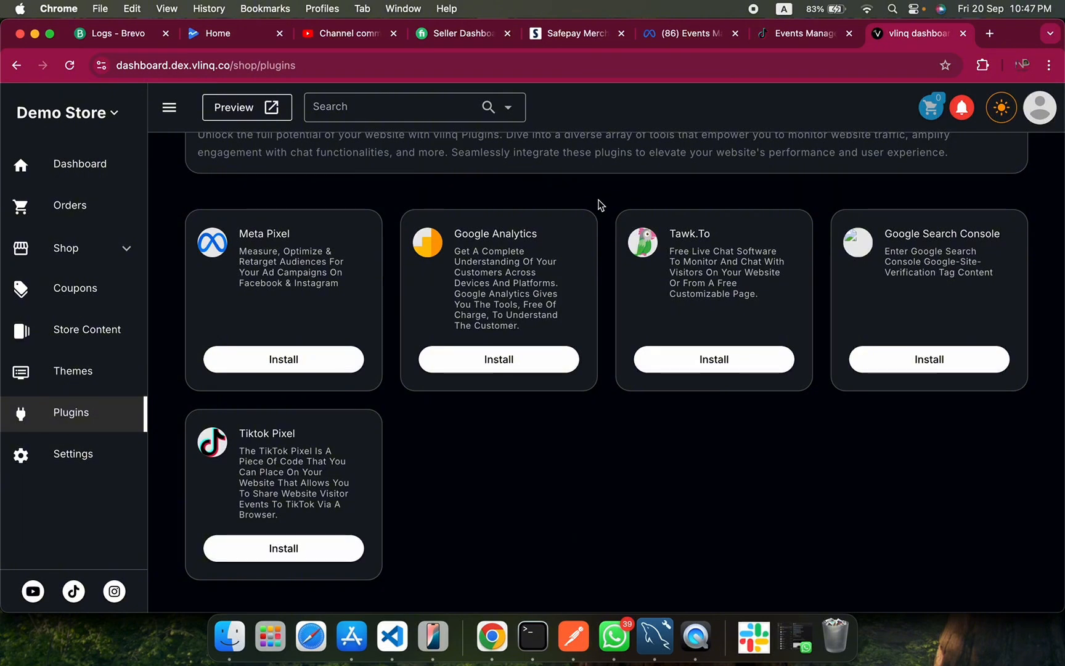
{"action": "left_click", "coordinate": [71, 411]}
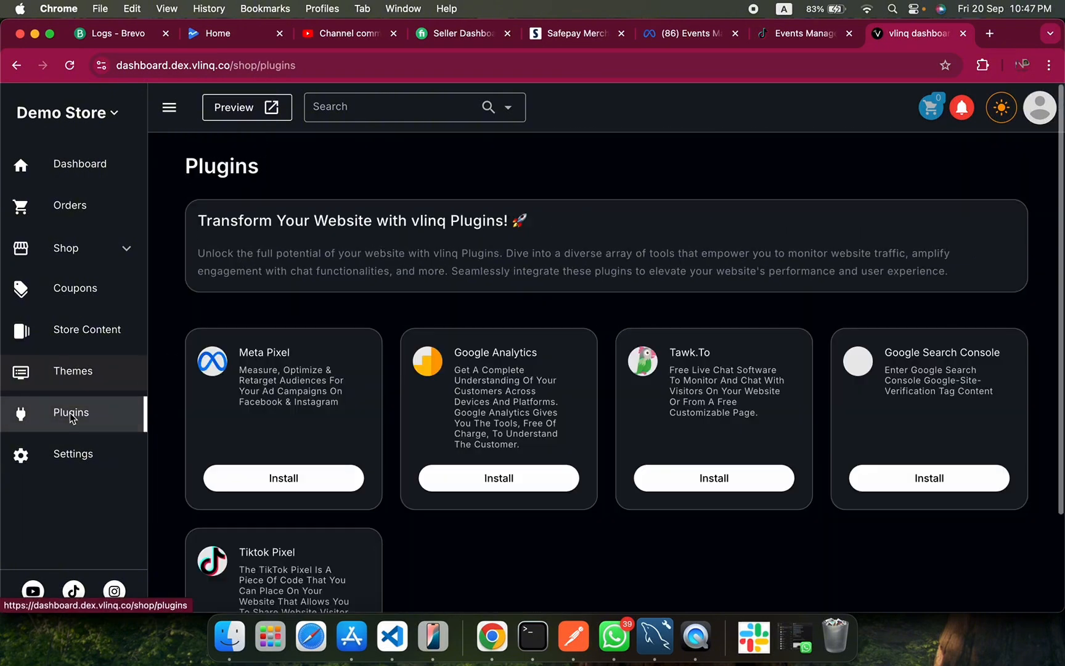
{"action": "scroll", "coordinate": [355, 453], "scroll_direction": "down", "scroll_amount": 3}
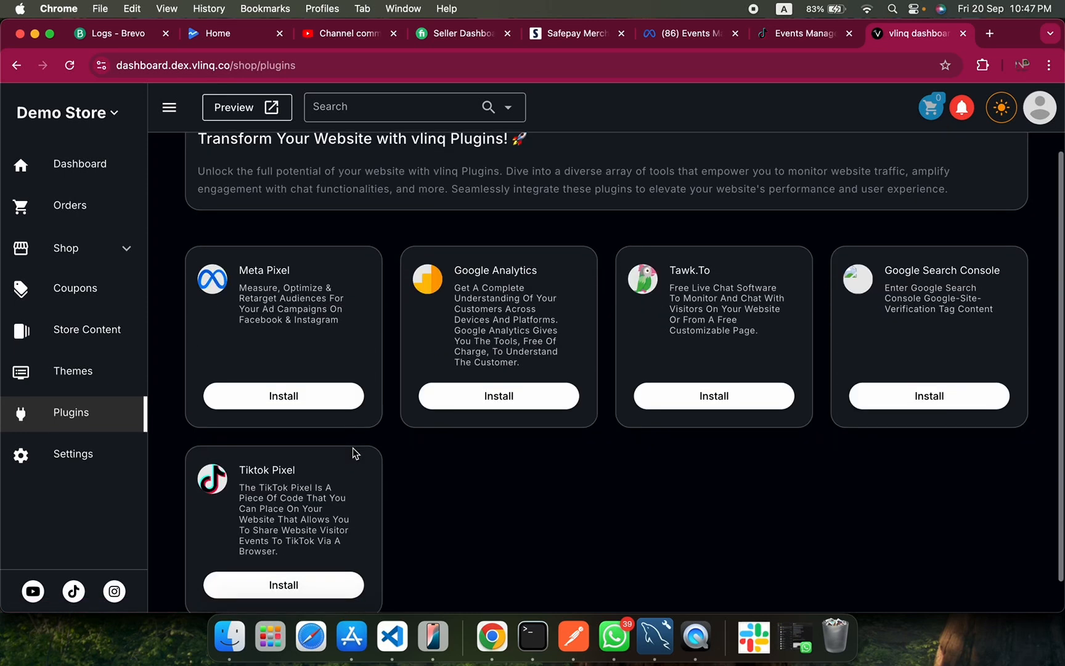
{"action": "scroll", "coordinate": [311, 517], "scroll_direction": "down", "scroll_amount": 1}
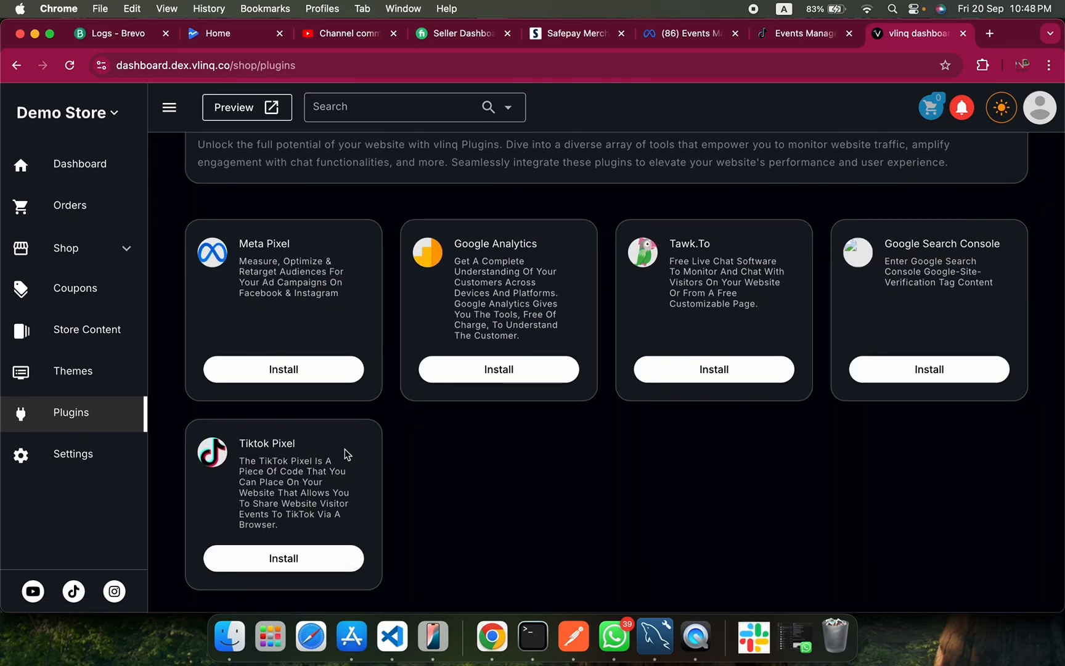
{"action": "left_click", "coordinate": [282, 562]}
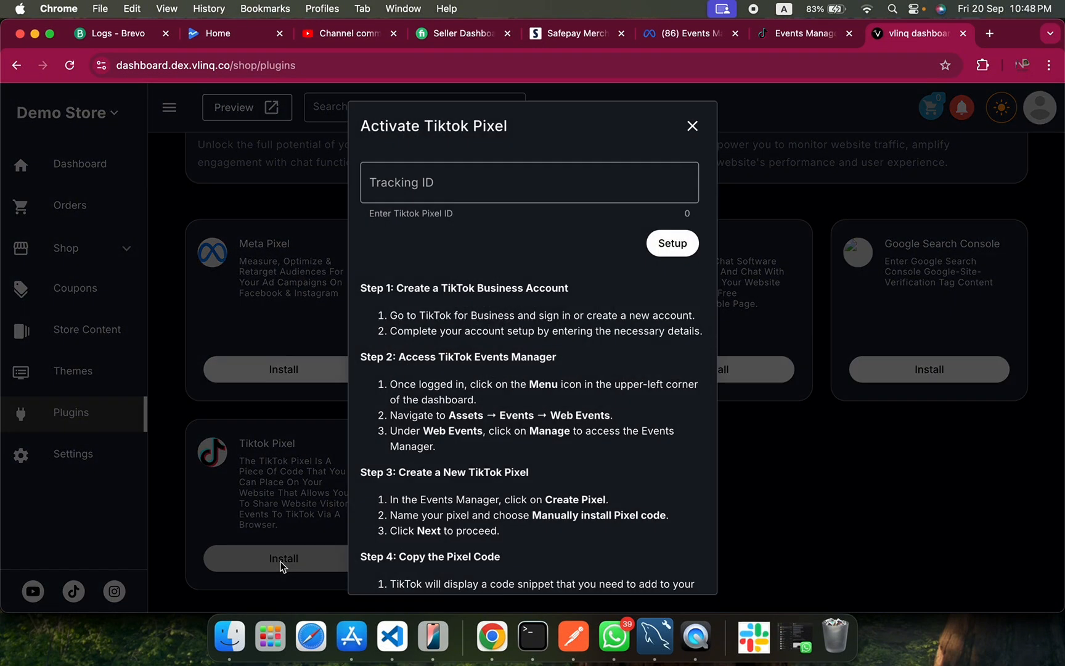
Read through the setup instructions in the Activate Tiktok Pixel dialog, from creating a business account to verifying the installation.
{"action": "scroll", "coordinate": [504, 377], "scroll_direction": "down", "scroll_amount": 7}
{"action": "scroll", "coordinate": [503, 378], "scroll_direction": "up", "scroll_amount": 10}
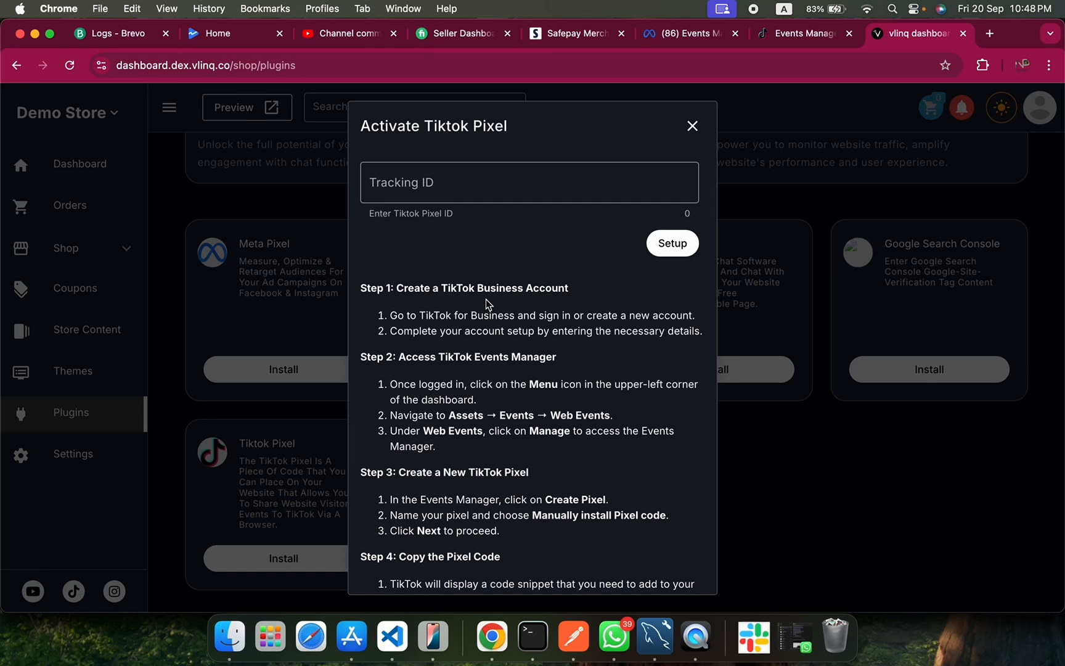
{"action": "scroll", "coordinate": [492, 344], "scroll_direction": "down", "scroll_amount": 1}
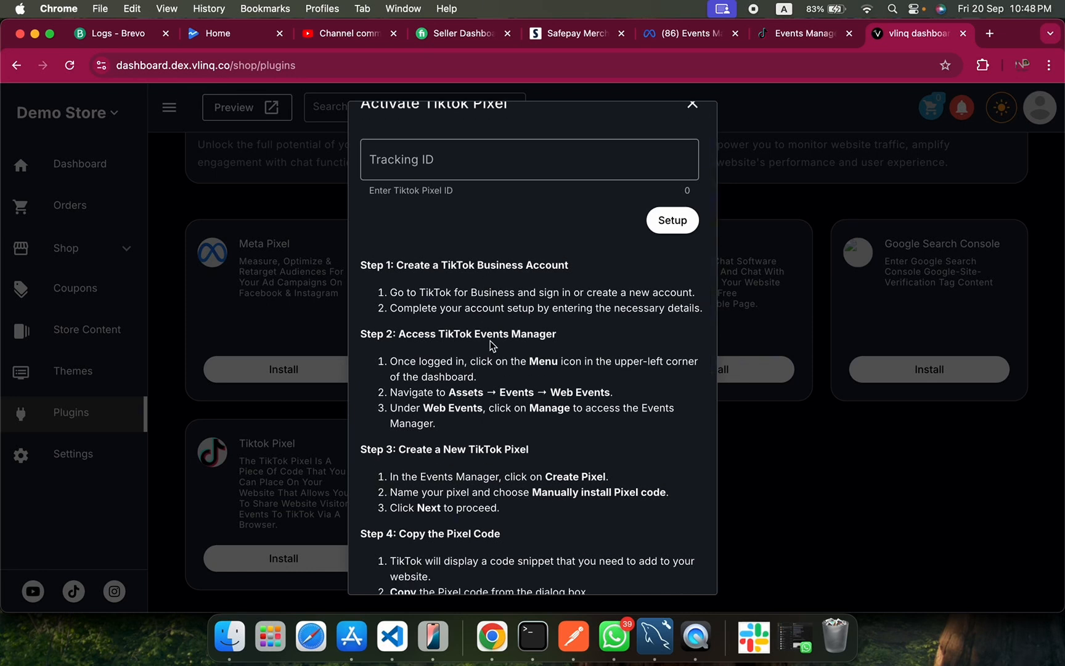
{"action": "scroll", "coordinate": [492, 344], "scroll_direction": "up", "scroll_amount": 1}
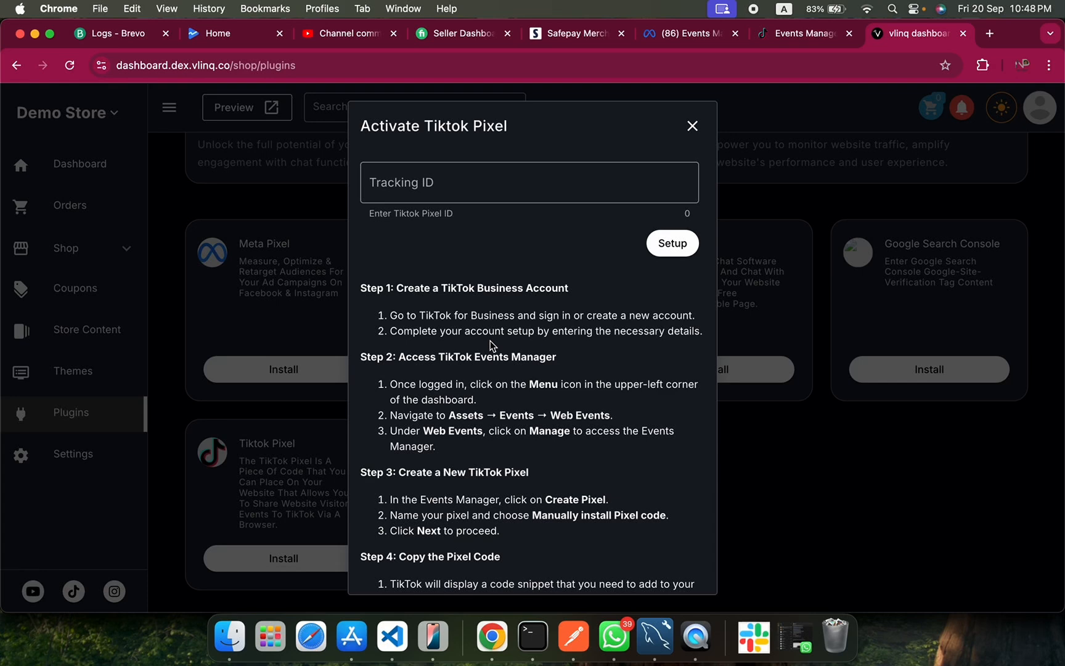
{"action": "scroll", "coordinate": [521, 401], "scroll_direction": "down", "scroll_amount": 10}
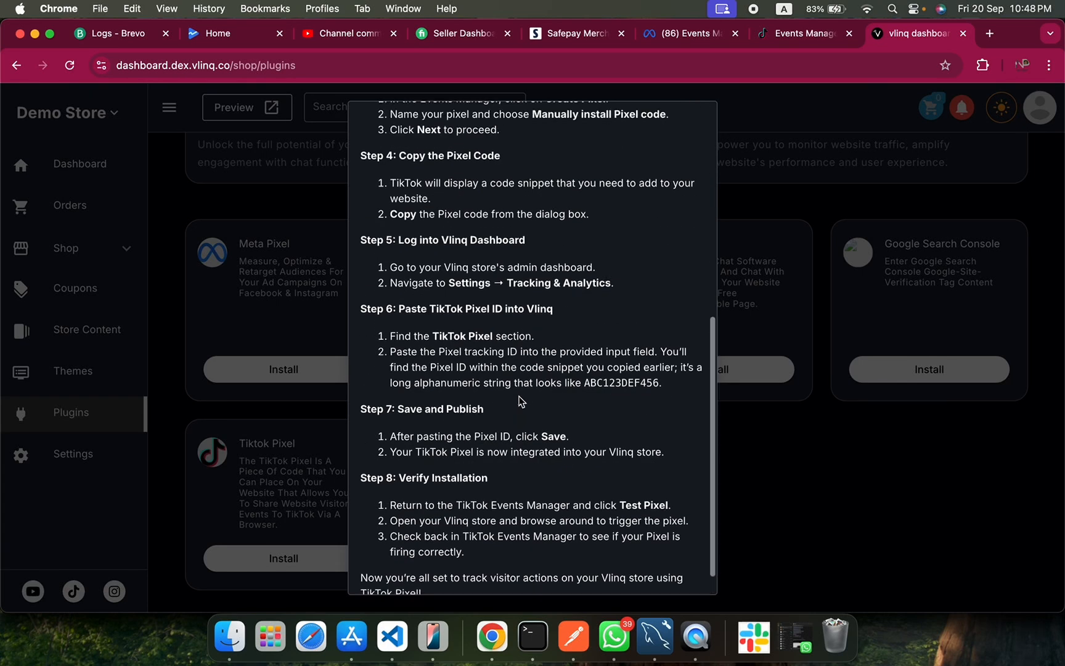
{"action": "scroll", "coordinate": [521, 401], "scroll_direction": "up", "scroll_amount": 10}
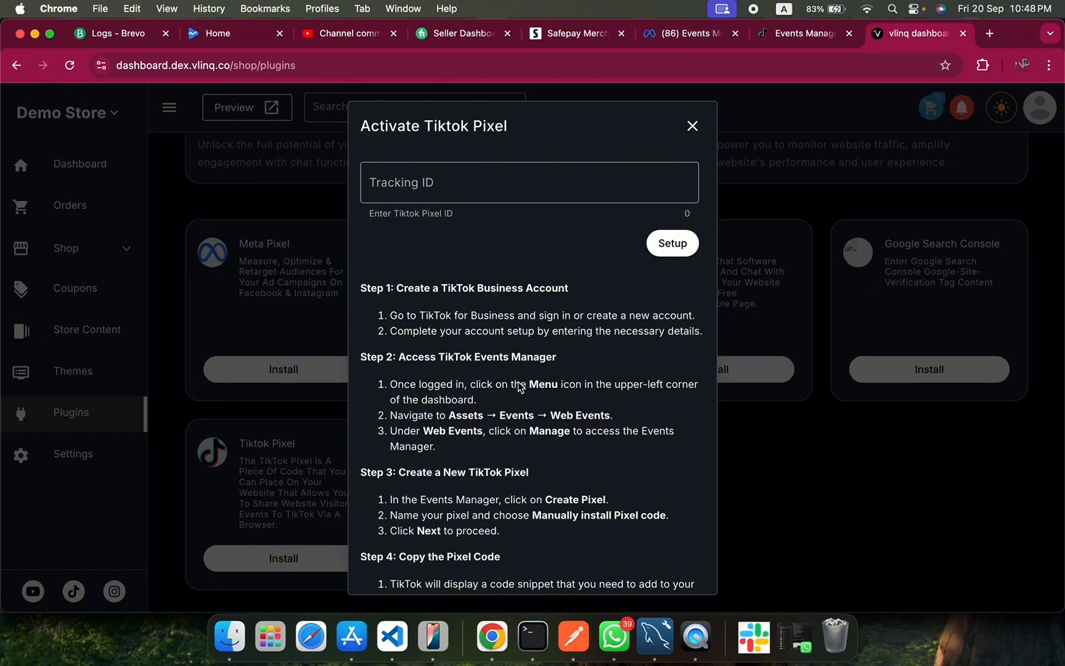
{"action": "scroll", "coordinate": [493, 363], "scroll_direction": "down", "scroll_amount": 10}
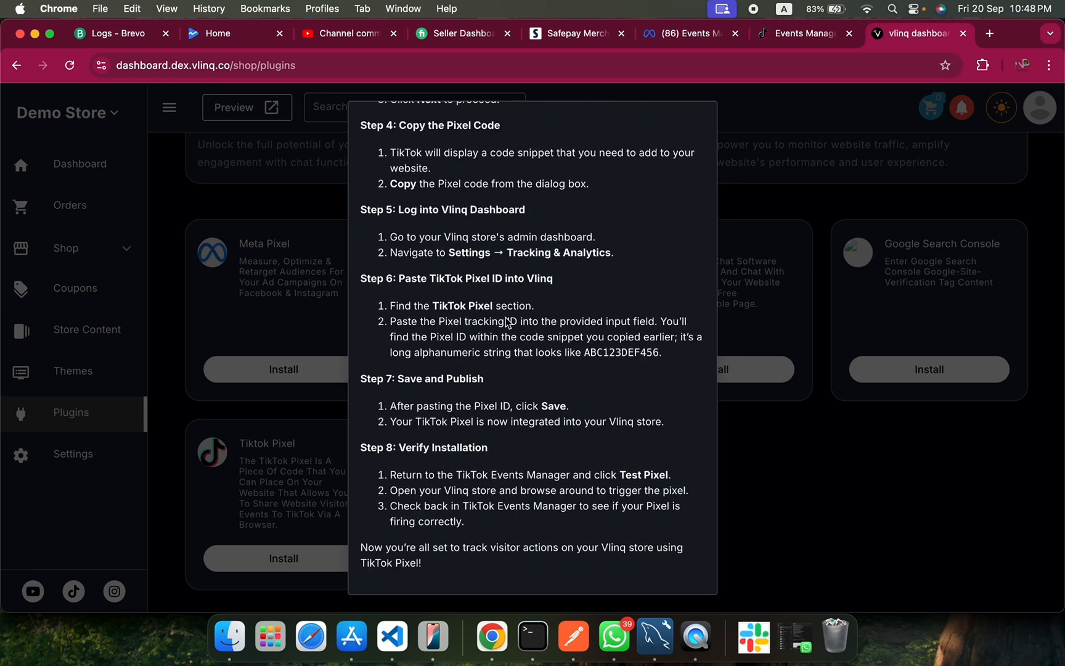
{"action": "scroll", "coordinate": [507, 323], "scroll_direction": "up", "scroll_amount": 10}
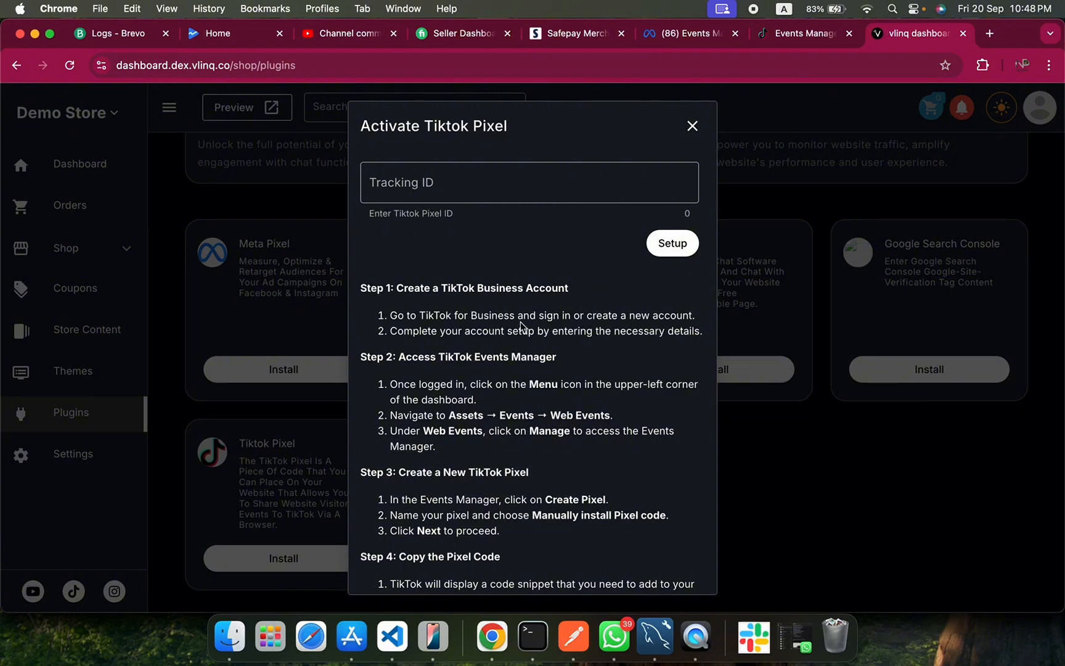
Switch to TikTok Ads Manager and open the Events management page.
{"action": "left_click", "coordinate": [800, 37]}
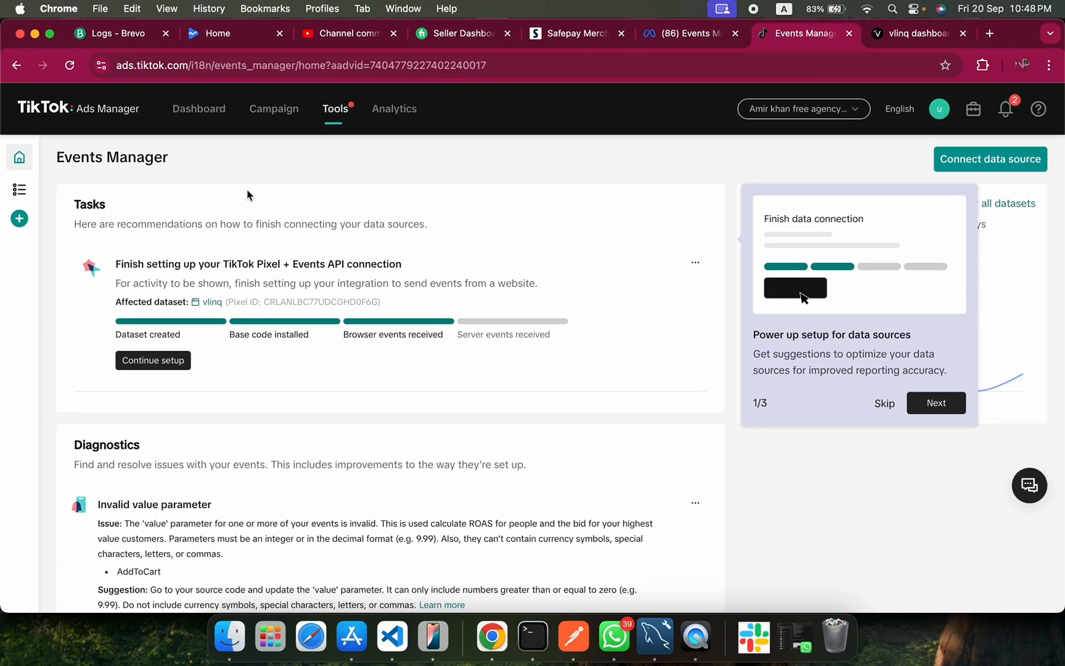
{"action": "mouse_move", "coordinate": [72, 160]}
{"action": "mouse_move", "coordinate": [338, 115]}
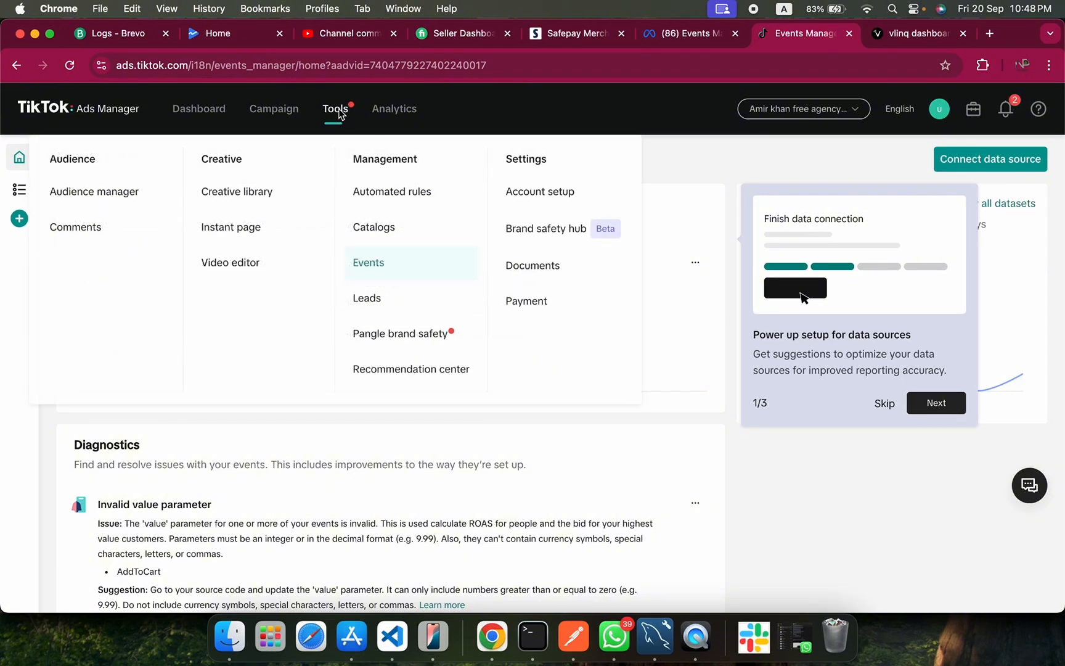
{"action": "left_click", "coordinate": [372, 264]}
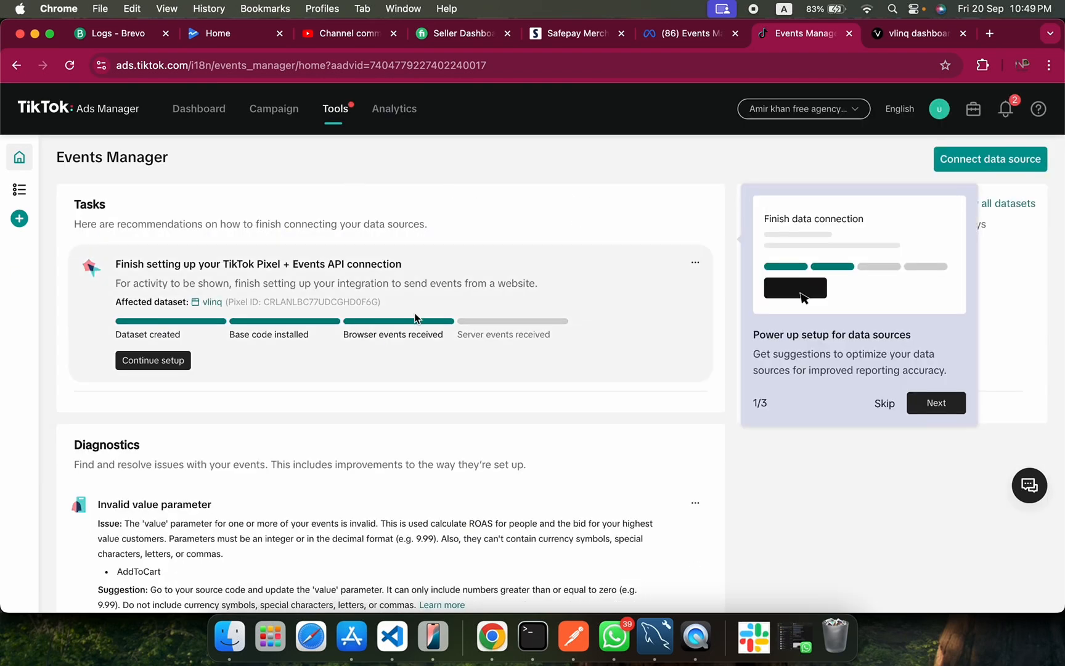
{"action": "scroll", "coordinate": [367, 410], "scroll_direction": "down", "scroll_amount": 4}
{"action": "scroll", "coordinate": [624, 353], "scroll_direction": "up", "scroll_amount": 4}
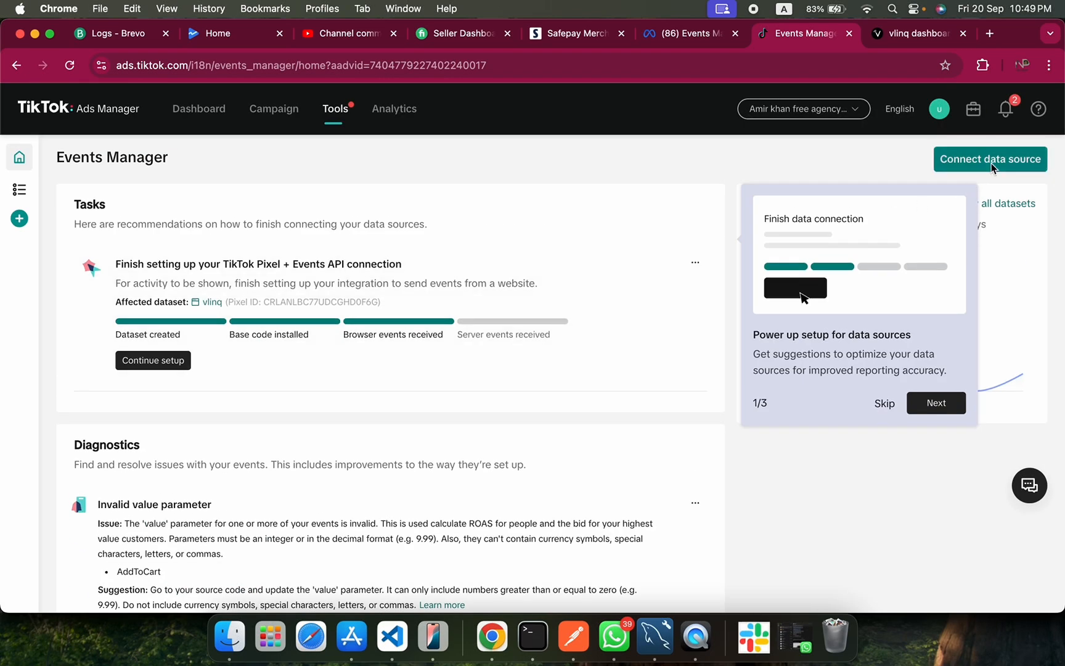
Start connecting a new Web data source in Events Manager and add the website 1timeused.com.
{"action": "mouse_move", "coordinate": [43, 224]}
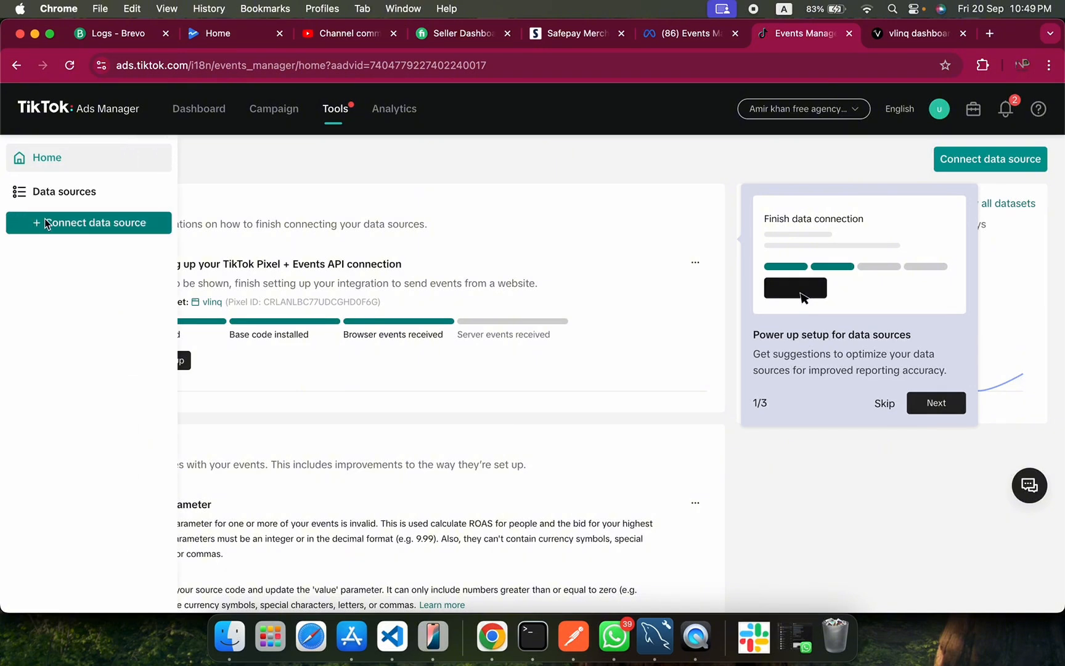
{"action": "left_click", "coordinate": [89, 225]}
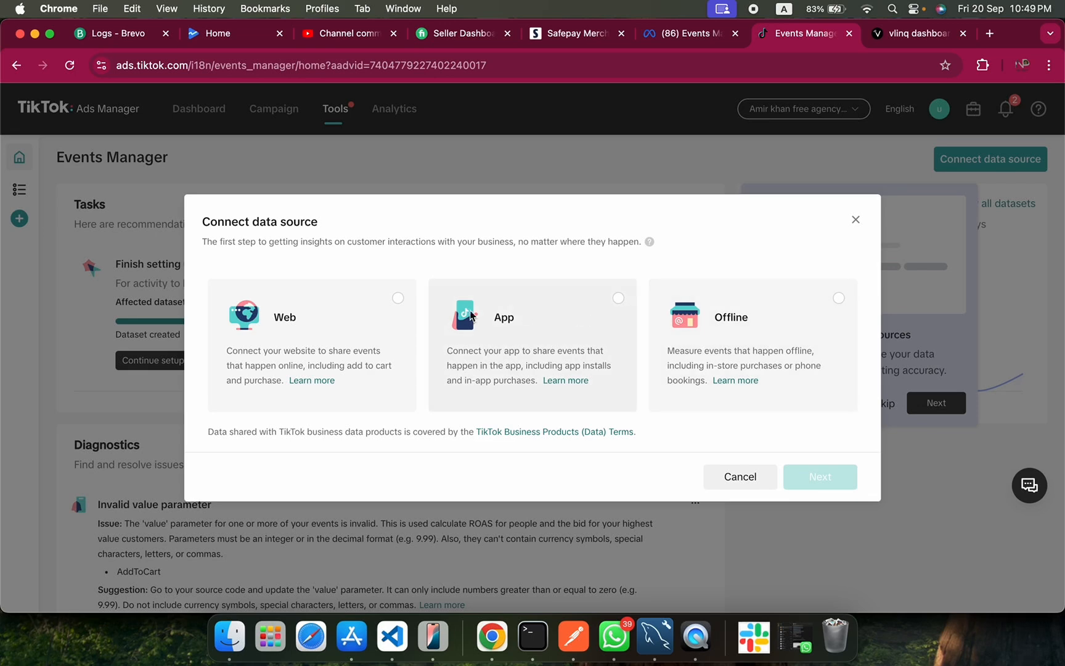
{"action": "left_click", "coordinate": [396, 299]}
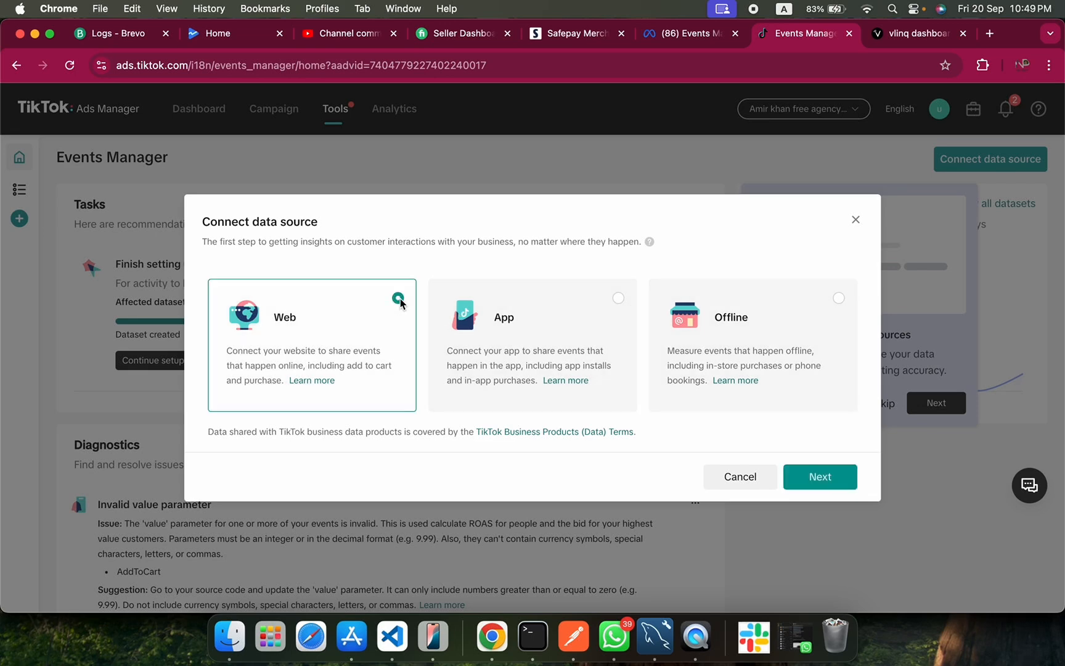
{"action": "left_click", "coordinate": [820, 478]}
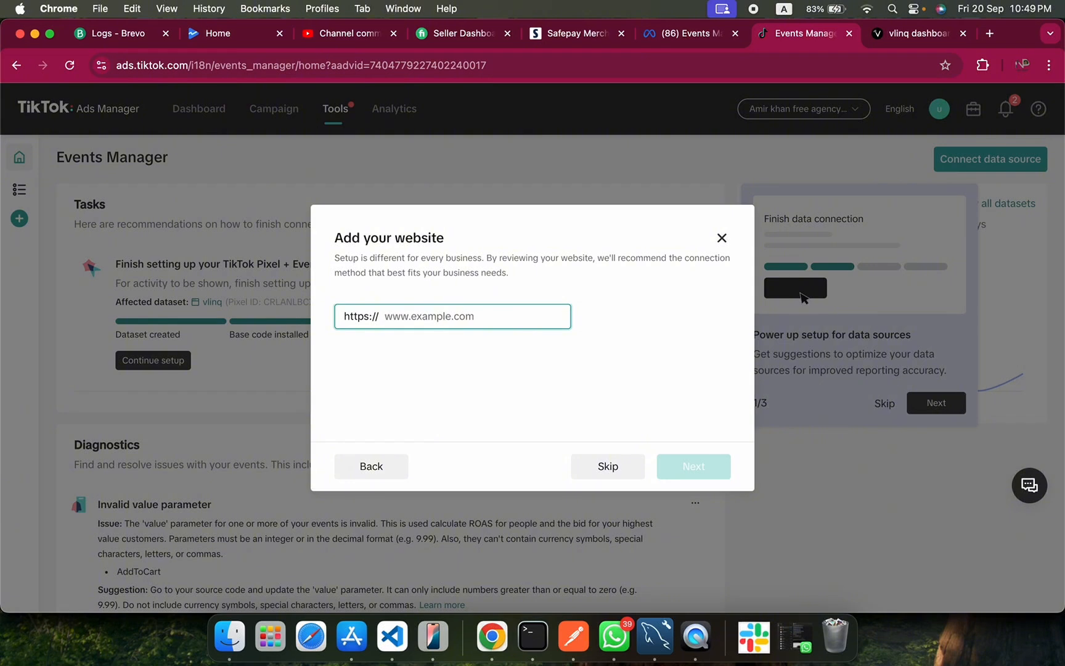
{"action": "type", "text": "1time"}
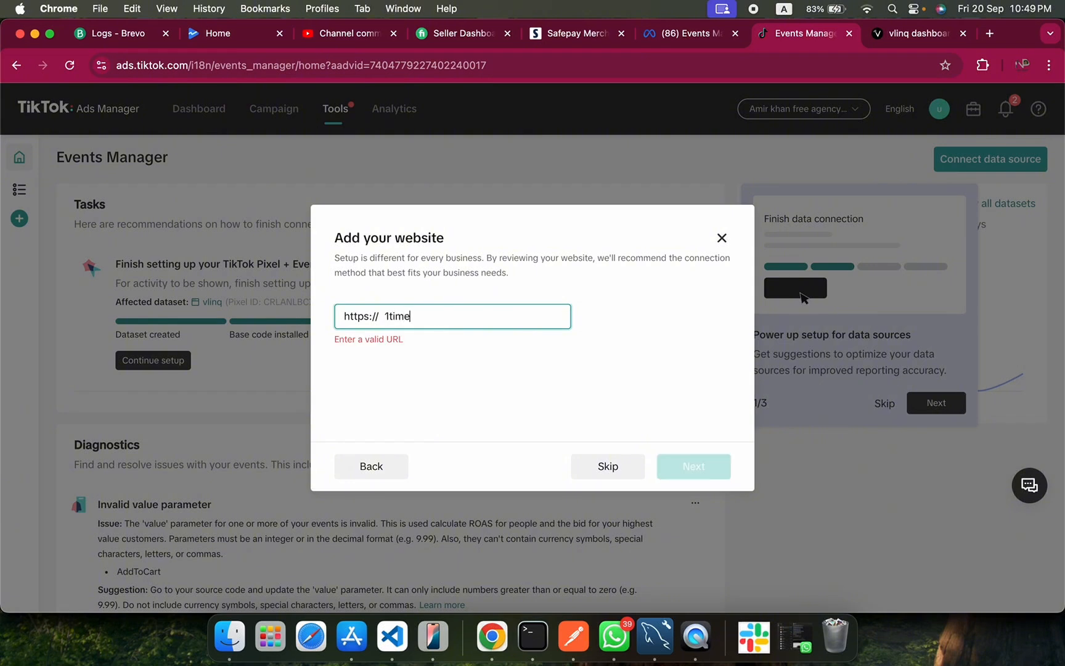
{"action": "type", "text": "used.com"}
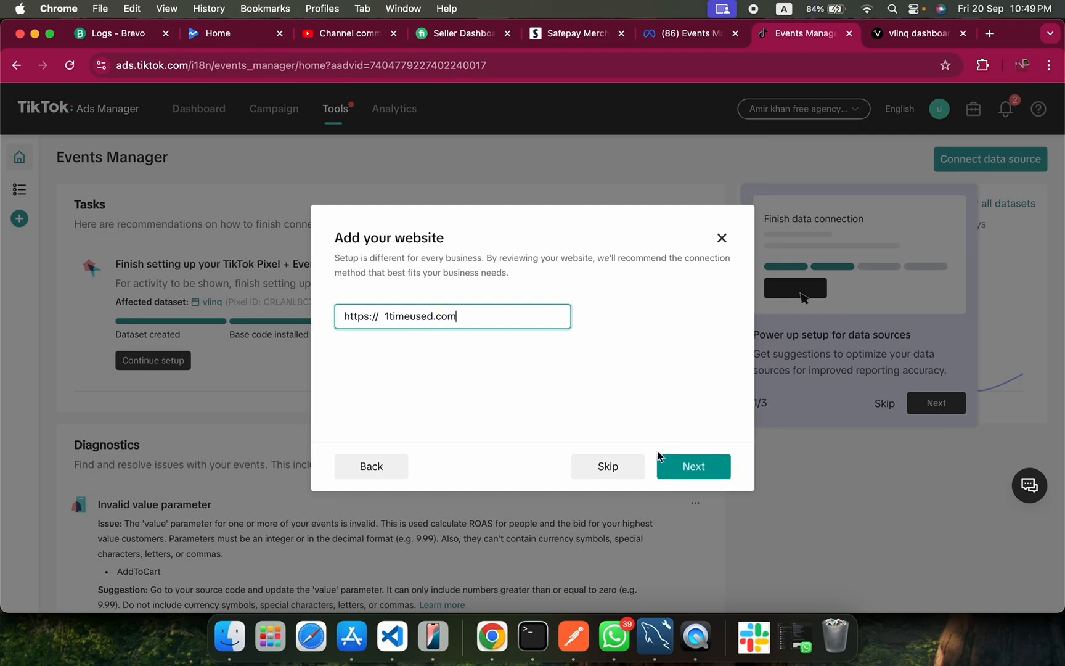
{"action": "left_click", "coordinate": [695, 473]}
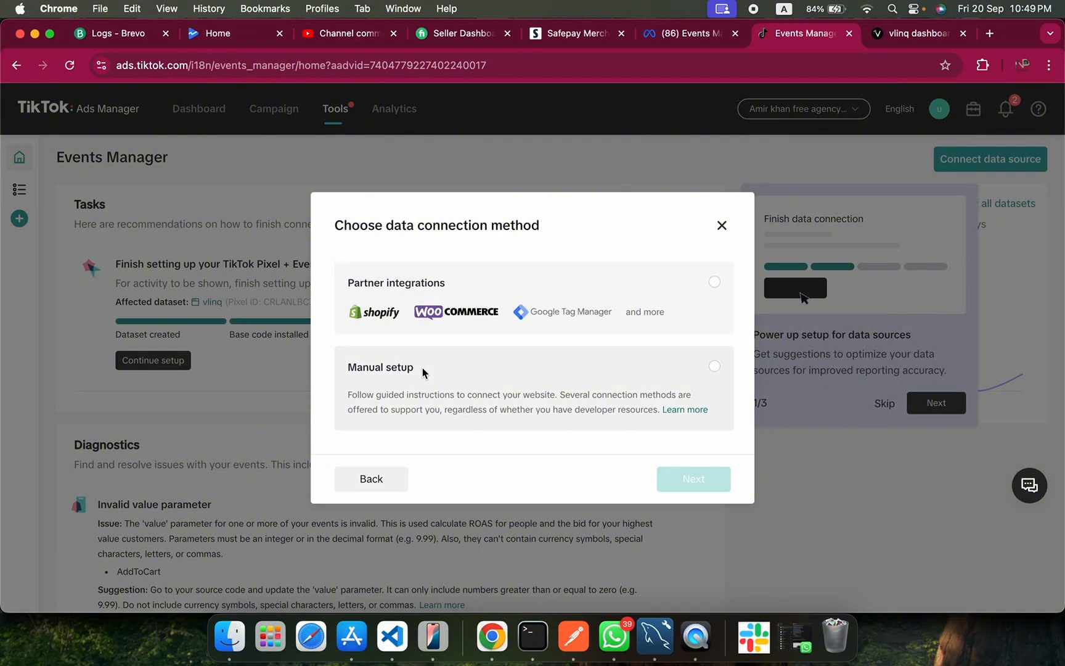
Choose Manual setup as the data connection method, with TikTok Pixel + Events API as the manual connection.
{"action": "left_click", "coordinate": [633, 389]}
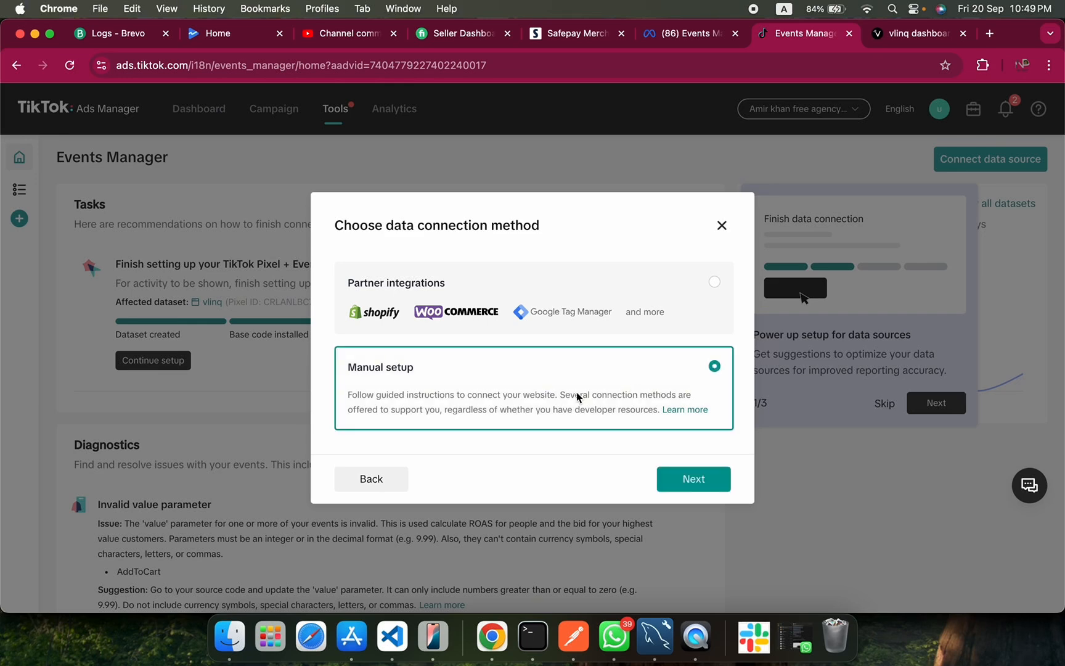
{"action": "left_click", "coordinate": [698, 481]}
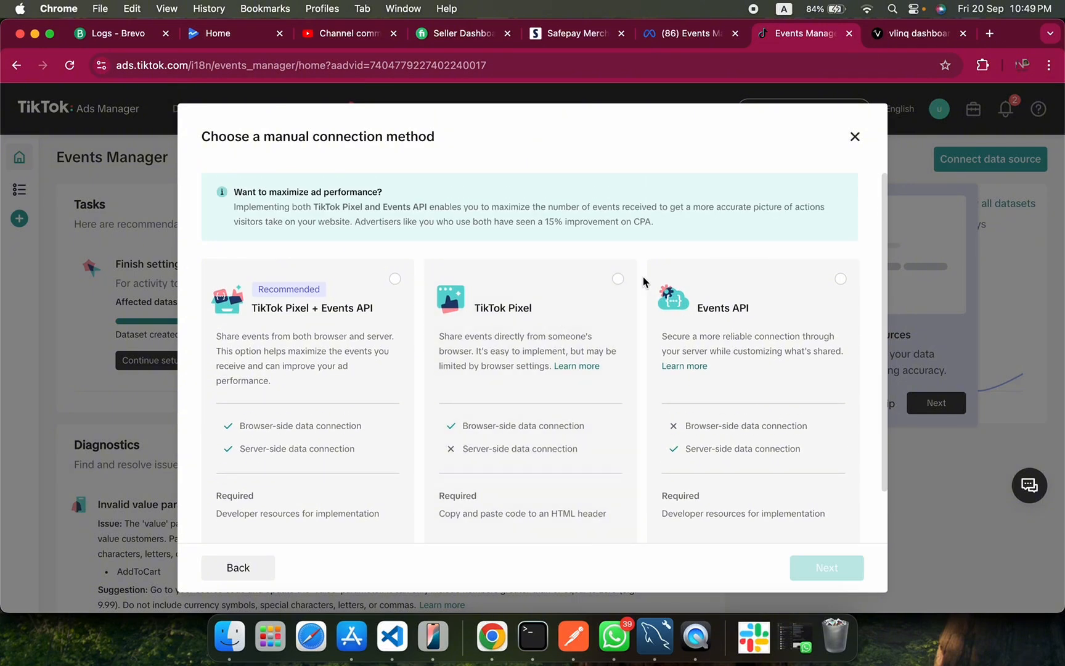
{"action": "left_click", "coordinate": [394, 278]}
{"action": "scroll", "coordinate": [362, 407], "scroll_direction": "down", "scroll_amount": 2}
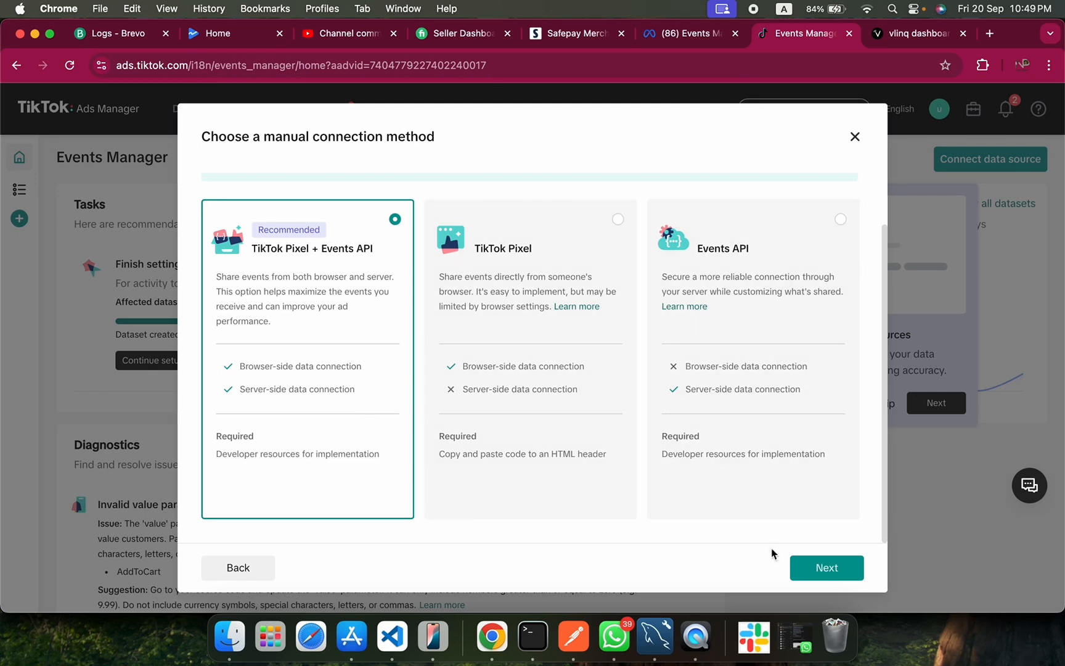
{"action": "left_click", "coordinate": [830, 573]}
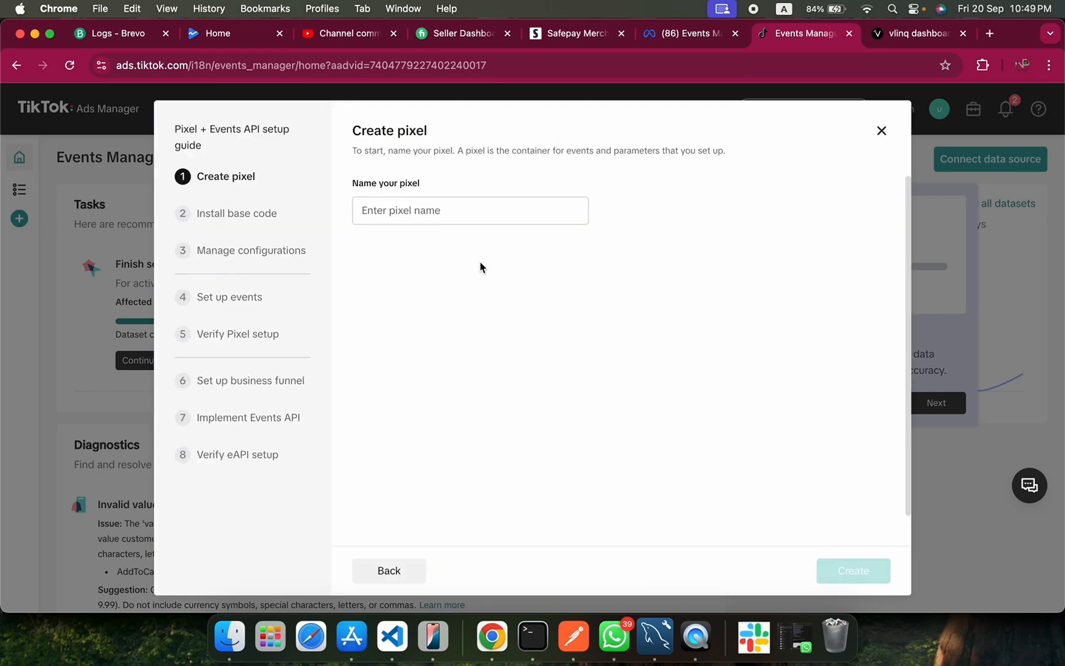
Name the pixel "1timeused store" and create it.
{"action": "left_click", "coordinate": [430, 214]}
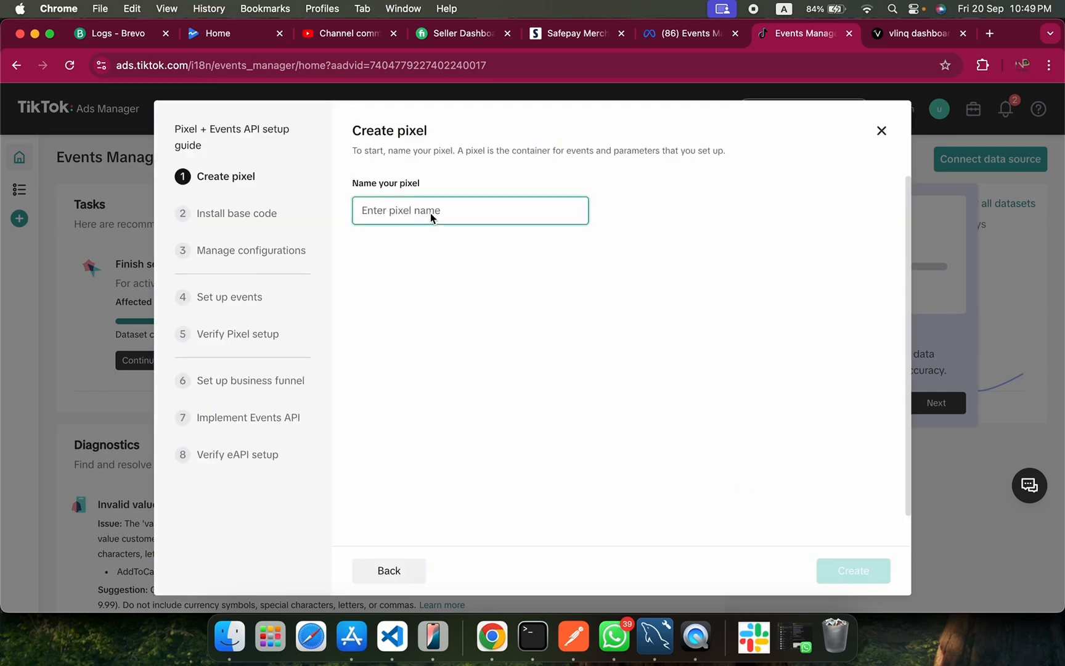
{"action": "type", "text": "1time"}
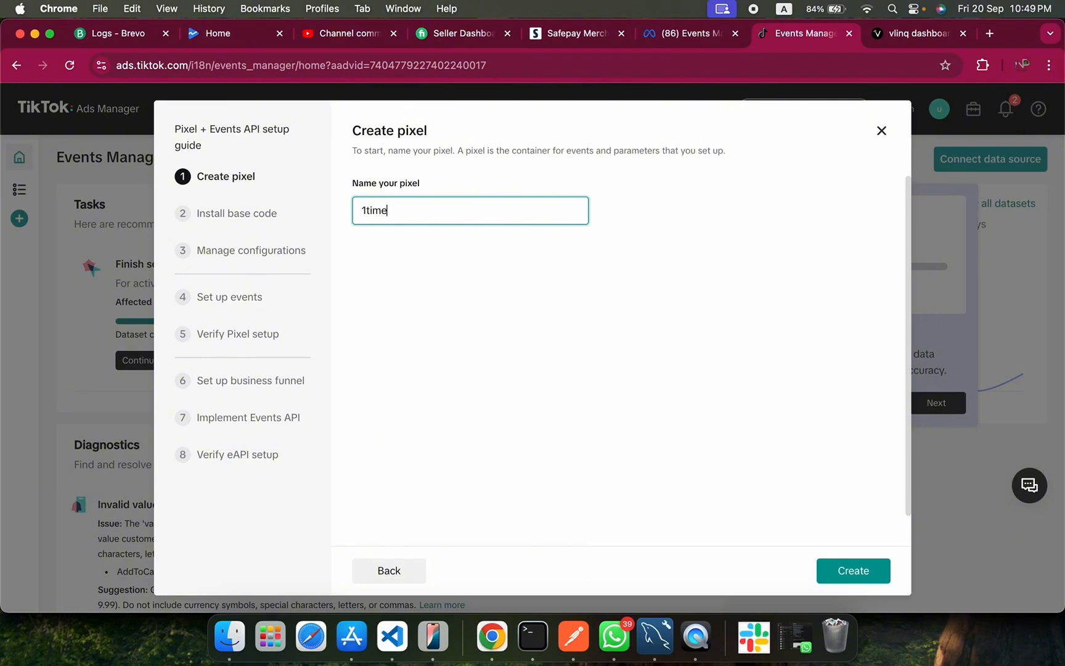
{"action": "type", "text": "used store"}
{"action": "left_click", "coordinate": [845, 573]}
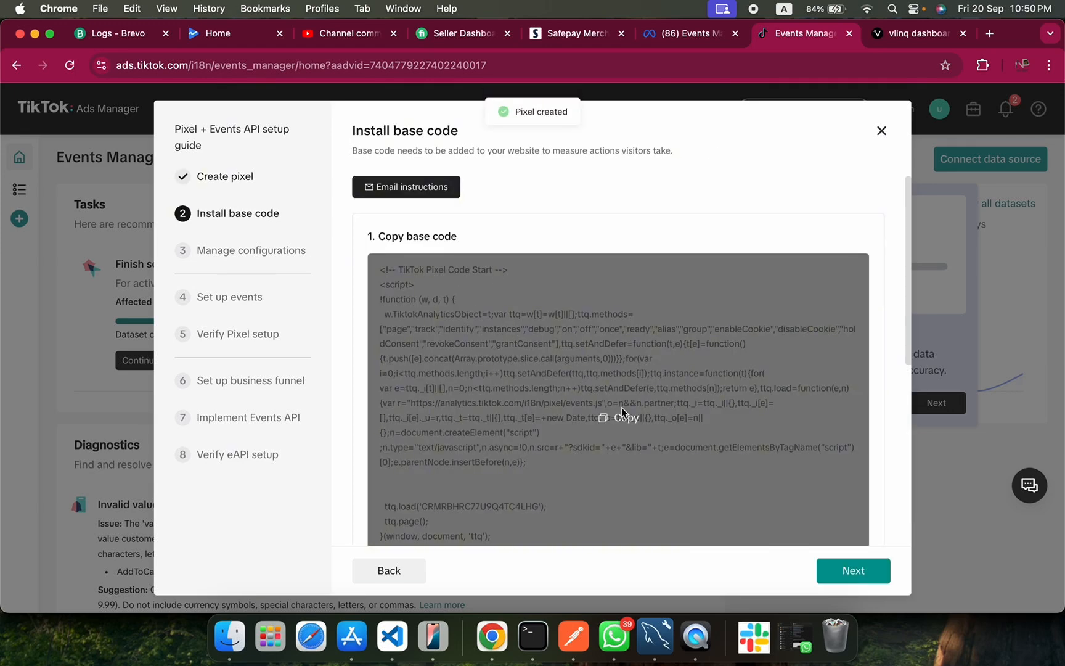
Copy the TikTok Pixel base code and paste it into a new untitled file in VS Code.
{"action": "left_click", "coordinate": [574, 513]}
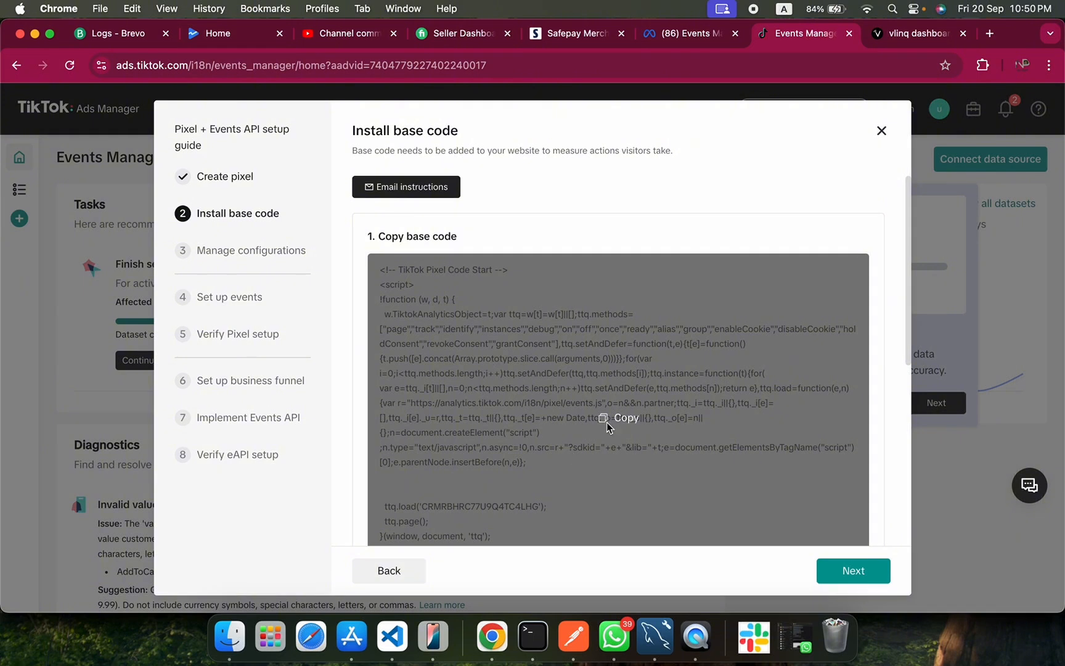
{"action": "left_click", "coordinate": [617, 418]}
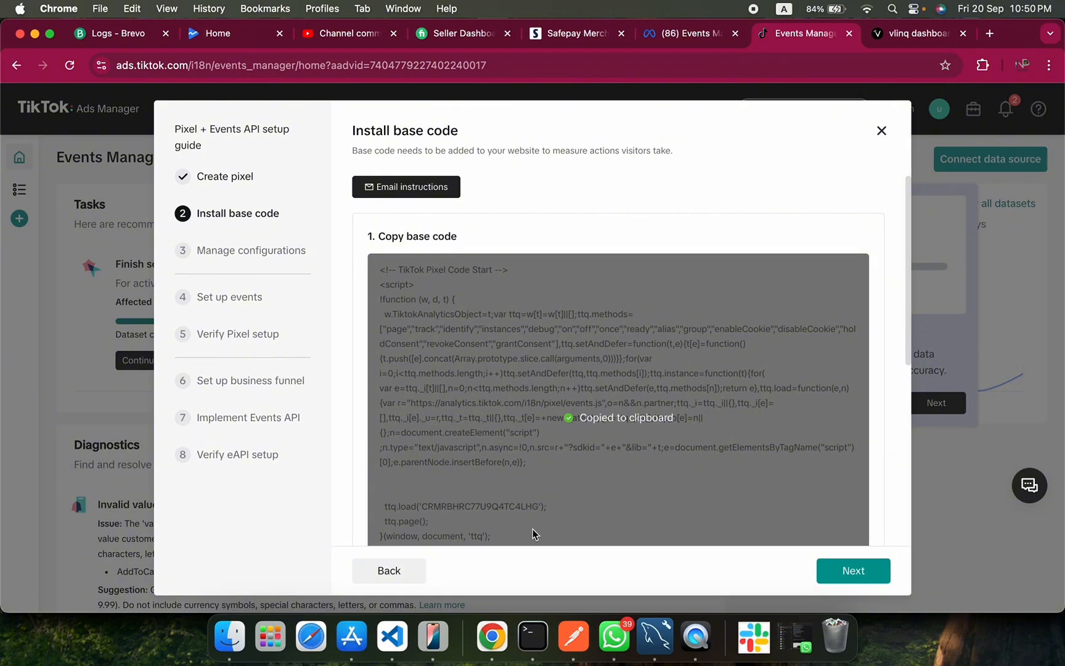
{"action": "left_click", "coordinate": [395, 629]}
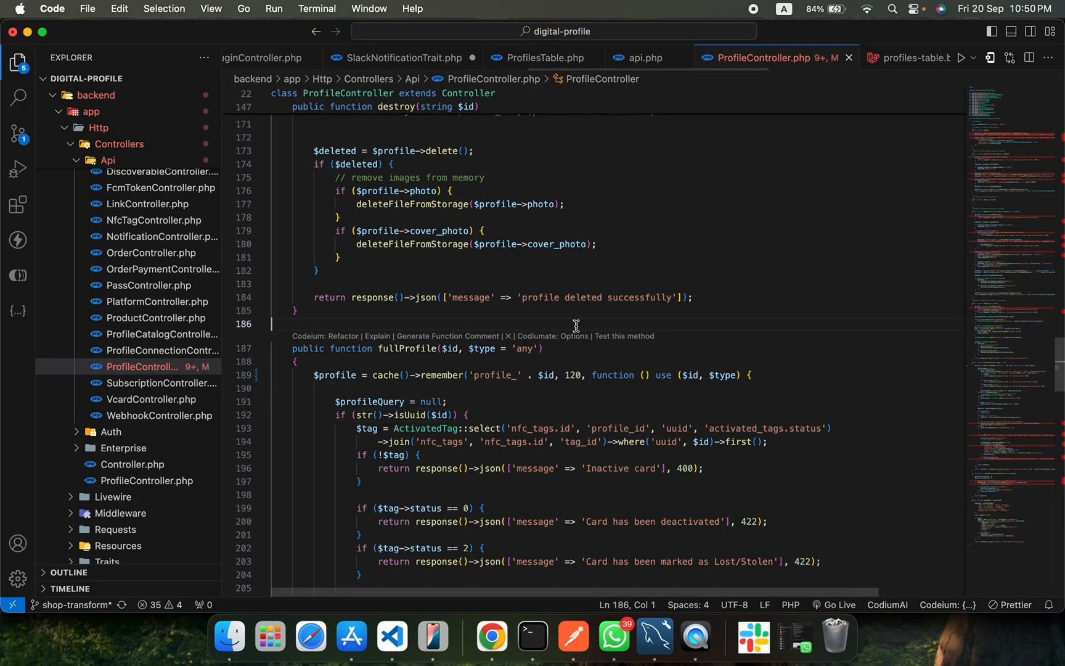
{"action": "key", "text": "super+n"}
{"action": "key", "text": "super+v"}
Copy the pixel ID from the ttq.load line in VS Code and set up the Tiktok Pixel plugin in Chrome with it as tracking ID.
{"action": "double_click", "coordinate": [354, 183]}
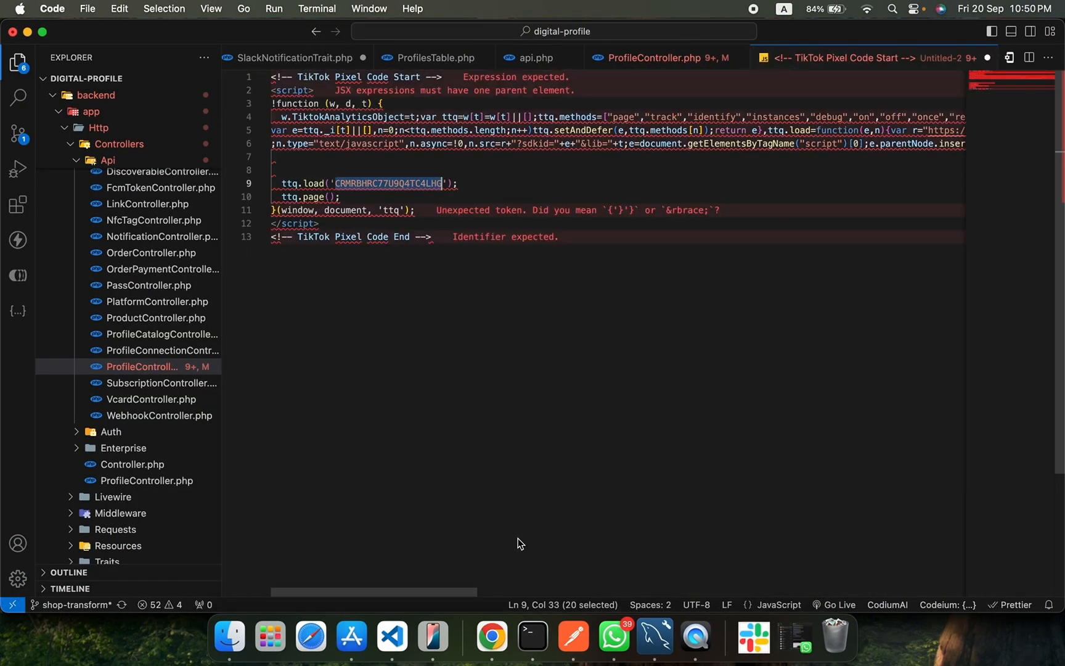
{"action": "left_click", "coordinate": [492, 635]}
{"action": "left_click", "coordinate": [895, 32]}
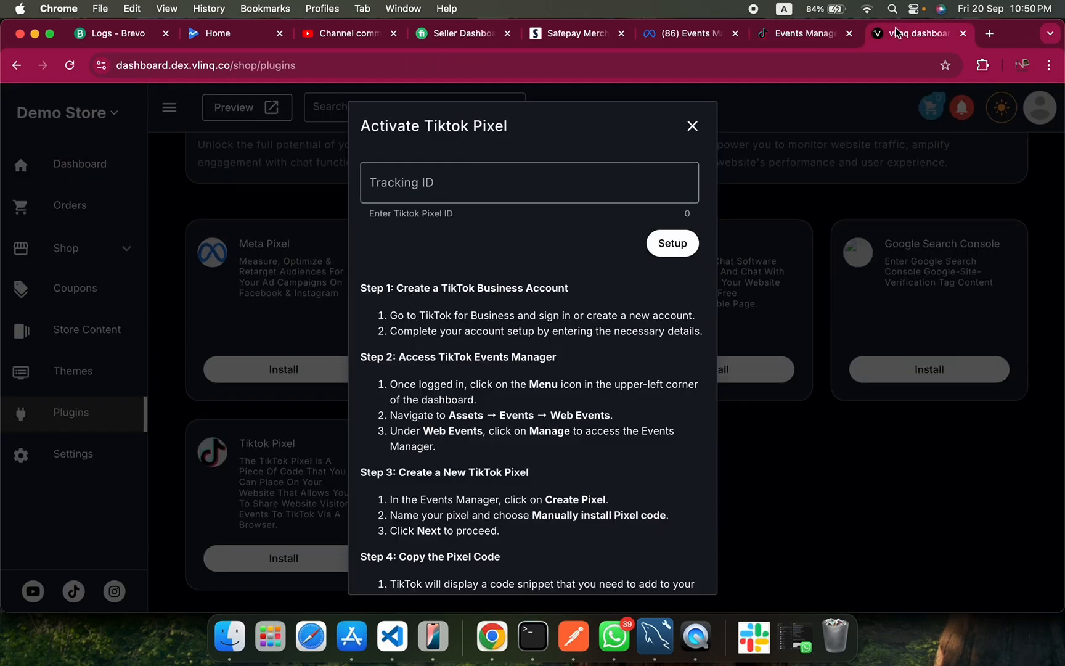
{"action": "left_click", "coordinate": [515, 186]}
{"action": "key", "text": "super+v"}
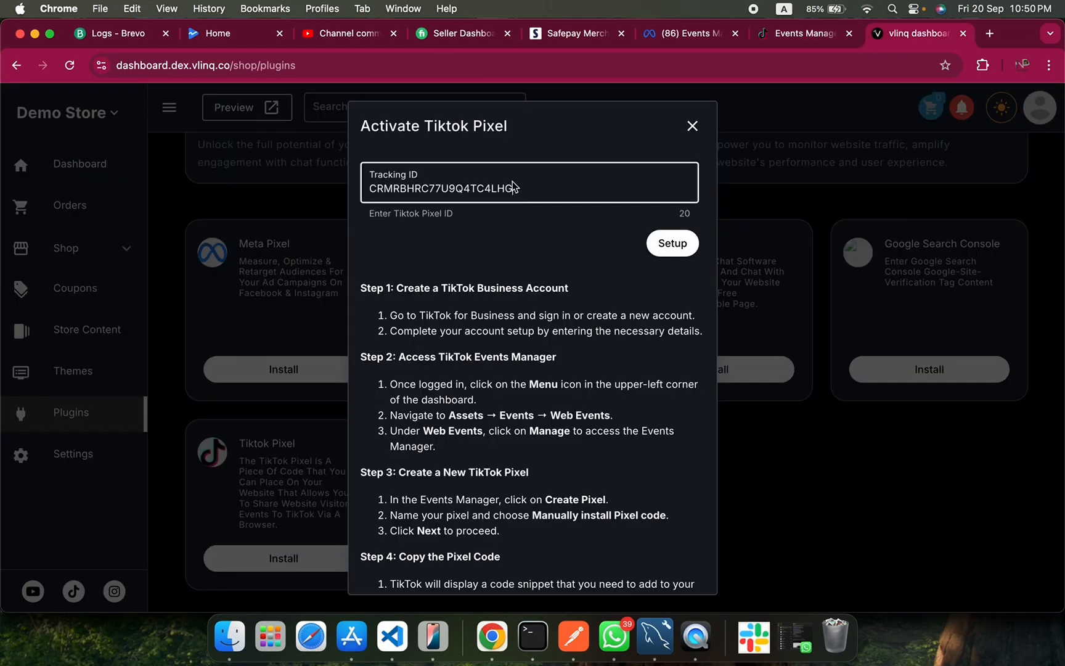
{"action": "scroll", "coordinate": [523, 249], "scroll_direction": "down", "scroll_amount": 2}
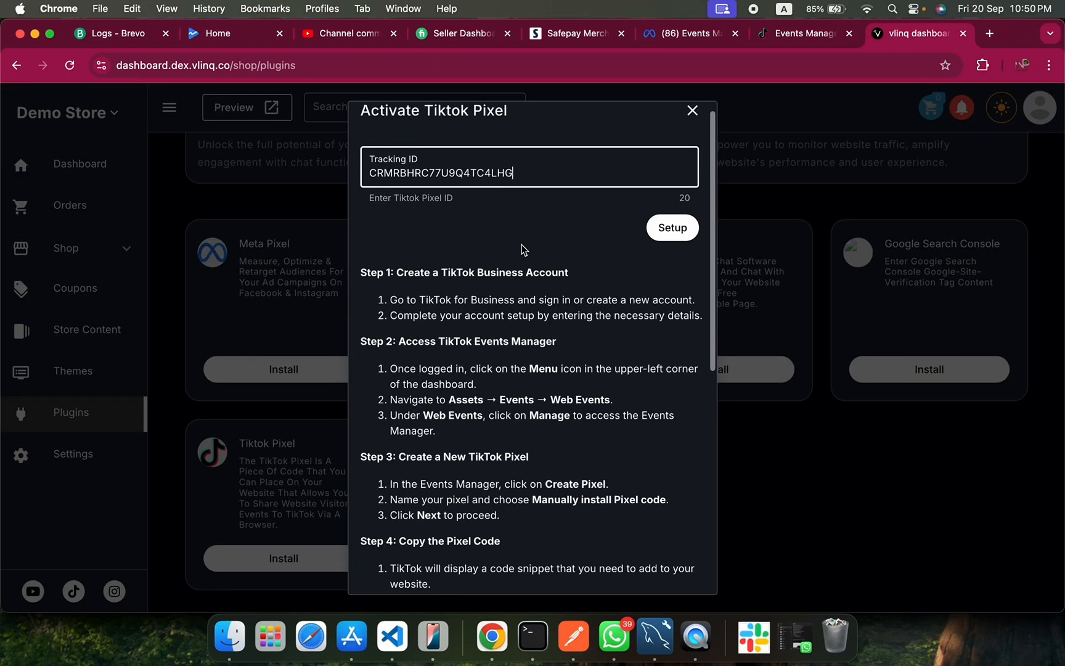
{"action": "scroll", "coordinate": [536, 252], "scroll_direction": "up", "scroll_amount": 3}
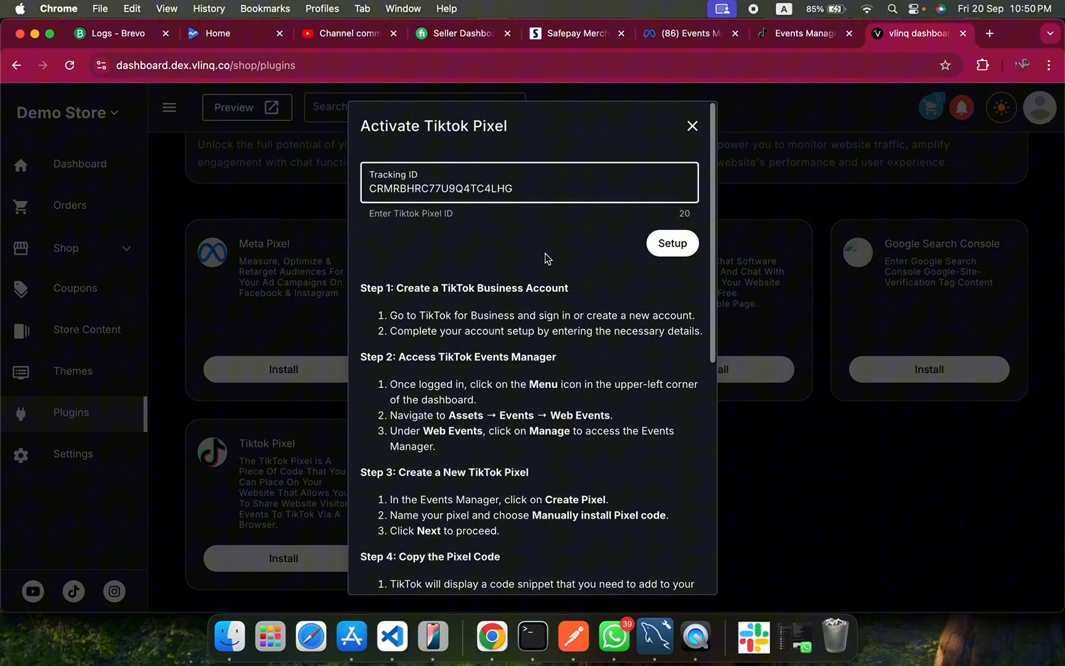
{"action": "left_click", "coordinate": [669, 246]}
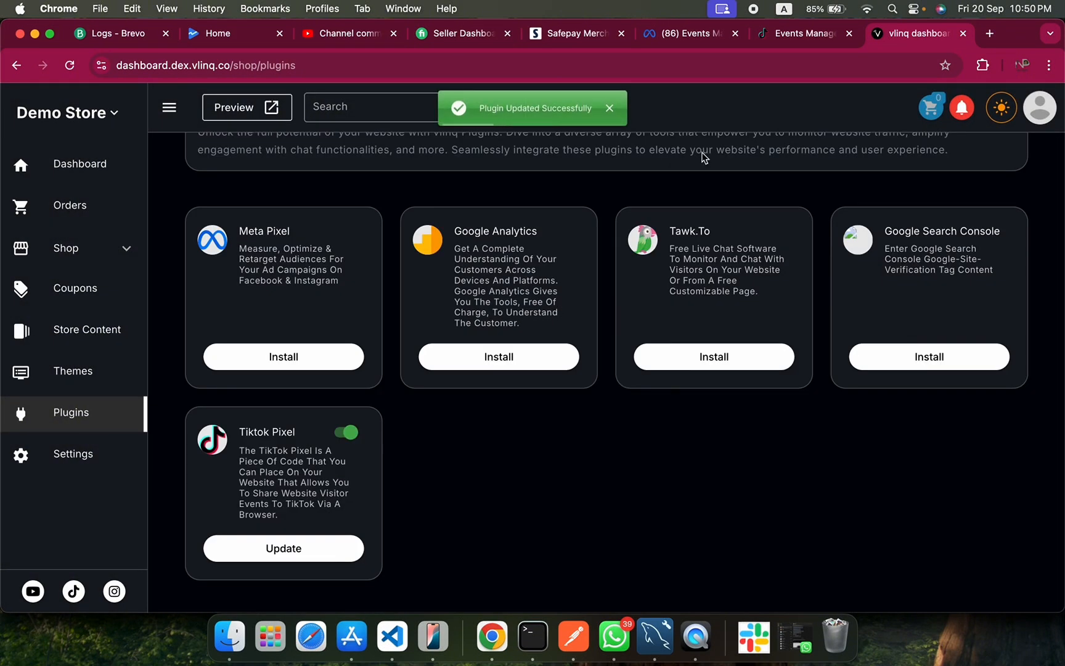
Return to TikTok Events Manager and complete the Install base code stage to reach Manage configurations.
{"action": "left_click", "coordinate": [808, 33]}
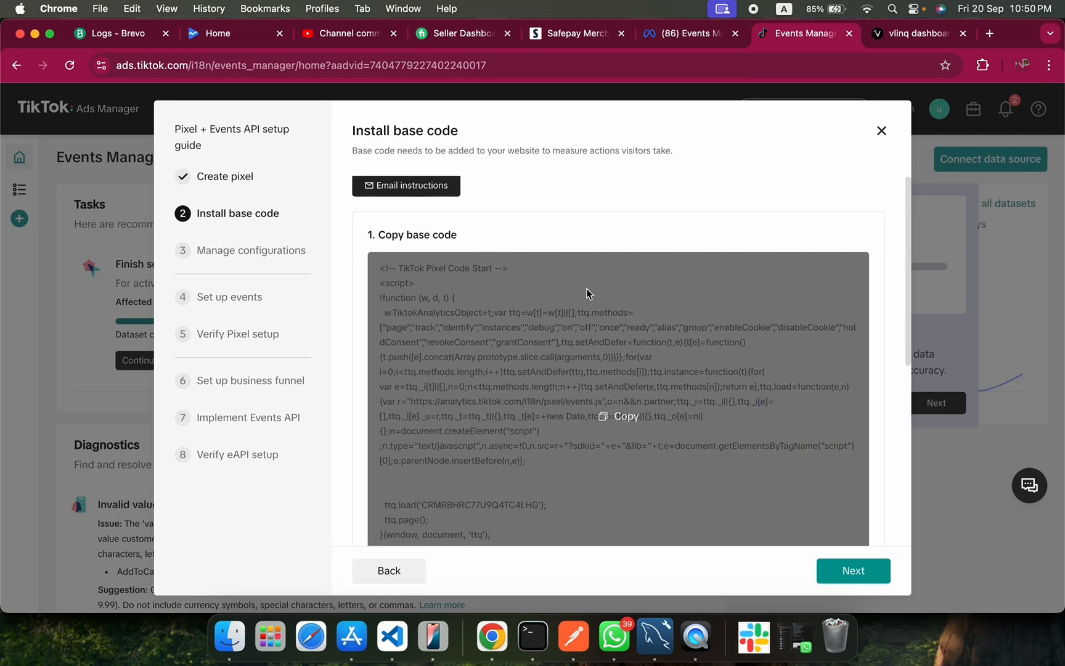
{"action": "scroll", "coordinate": [678, 432], "scroll_direction": "down", "scroll_amount": 3}
{"action": "scroll", "coordinate": [709, 478], "scroll_direction": "down", "scroll_amount": 5}
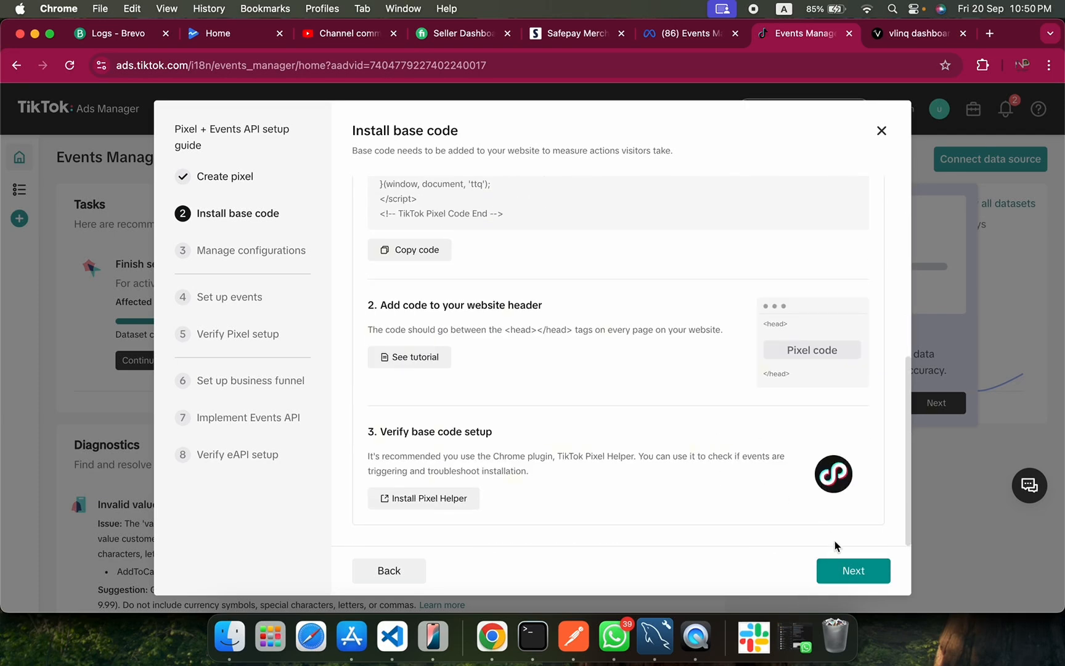
{"action": "left_click", "coordinate": [859, 571]}
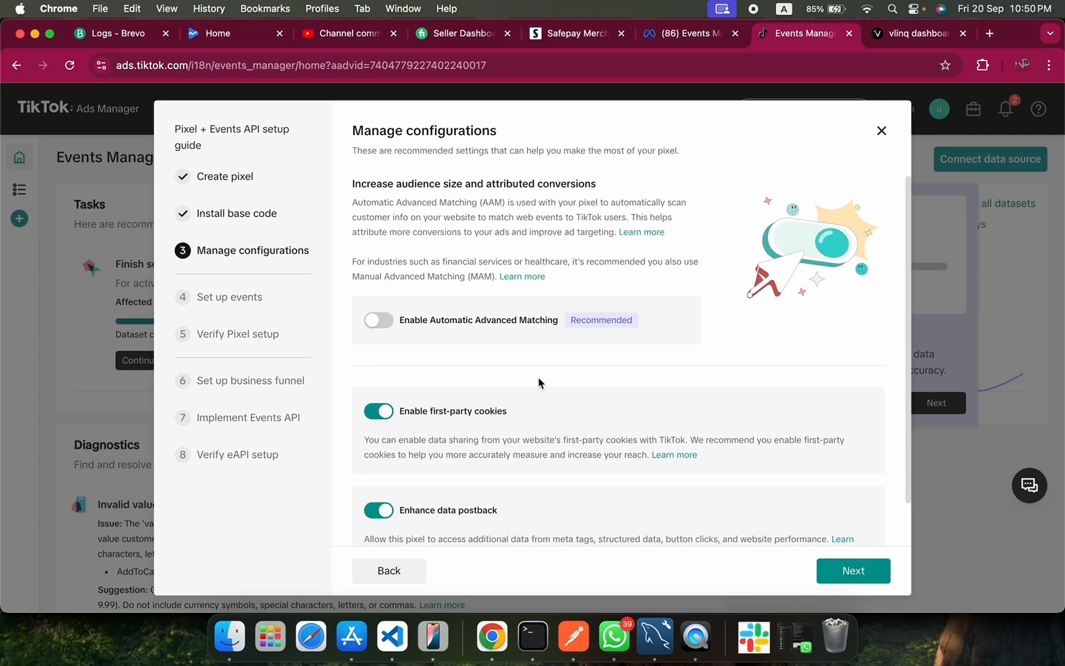
Enable Automatic Advanced Matching for the pixel and continue to the Set up events stage.
{"action": "scroll", "coordinate": [508, 372], "scroll_direction": "down", "scroll_amount": 1}
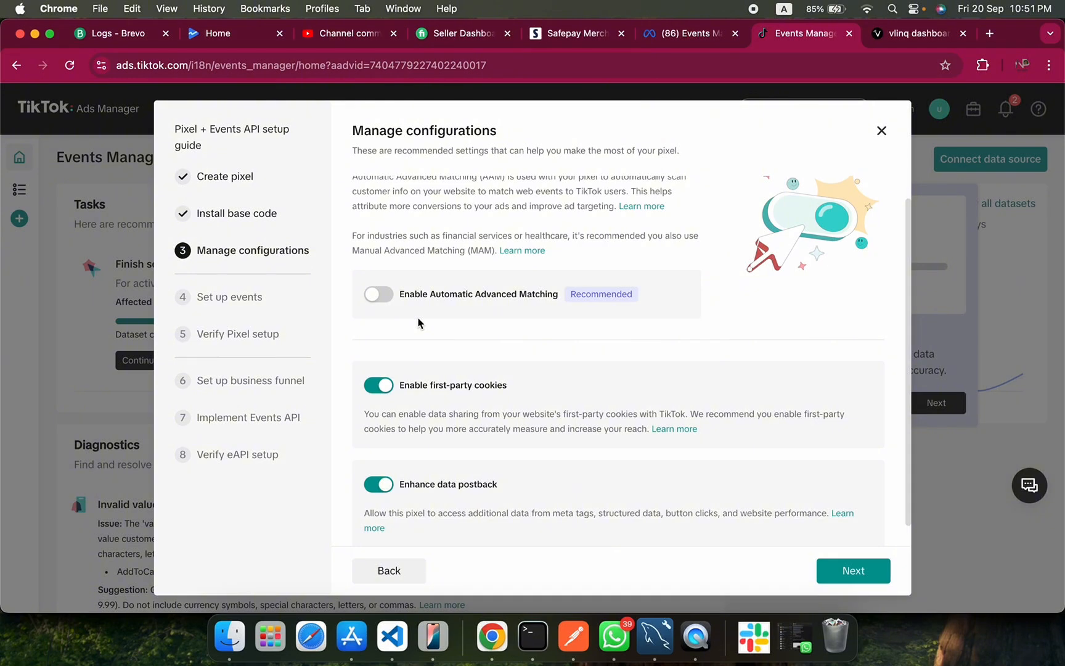
{"action": "left_click", "coordinate": [378, 294]}
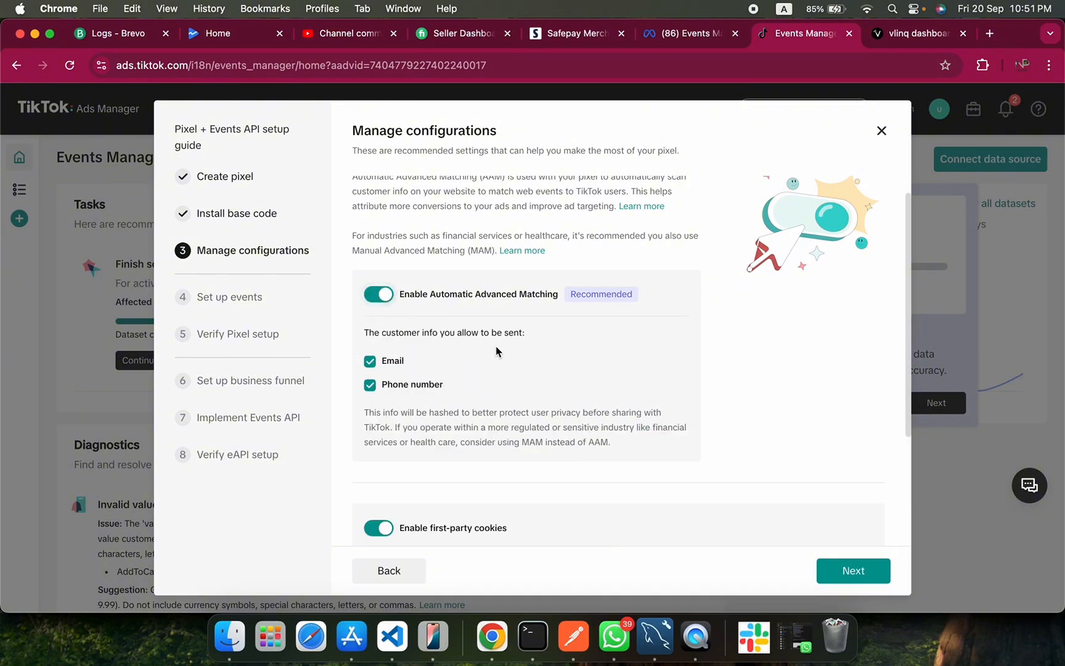
{"action": "scroll", "coordinate": [523, 361], "scroll_direction": "down", "scroll_amount": 3}
{"action": "scroll", "coordinate": [521, 357], "scroll_direction": "up", "scroll_amount": 3}
{"action": "scroll", "coordinate": [434, 345], "scroll_direction": "down", "scroll_amount": 3}
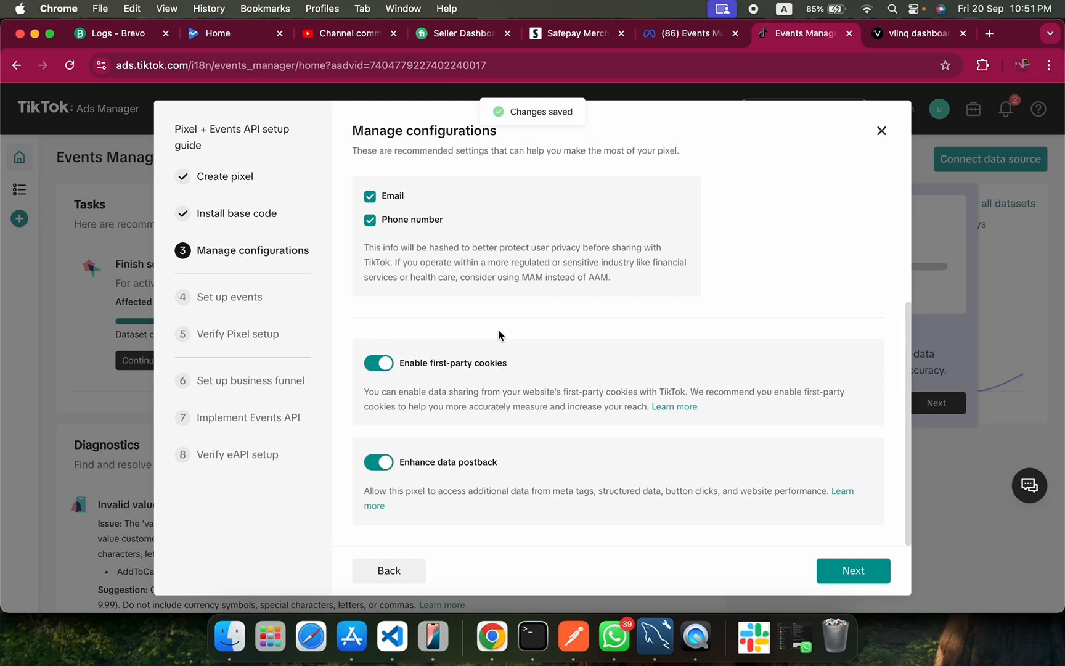
{"action": "left_click", "coordinate": [868, 571]}
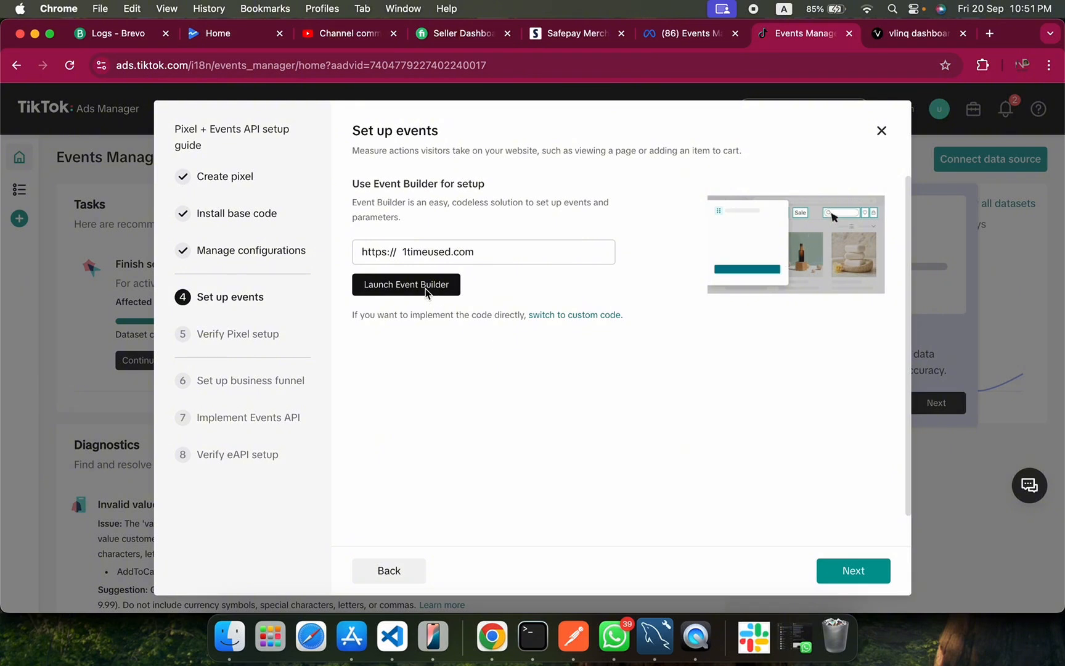
Skip Event Builder and open the TikTok Pixel Helper extension page from the Verify Pixel setup stage.
{"action": "left_click", "coordinate": [852, 574]}
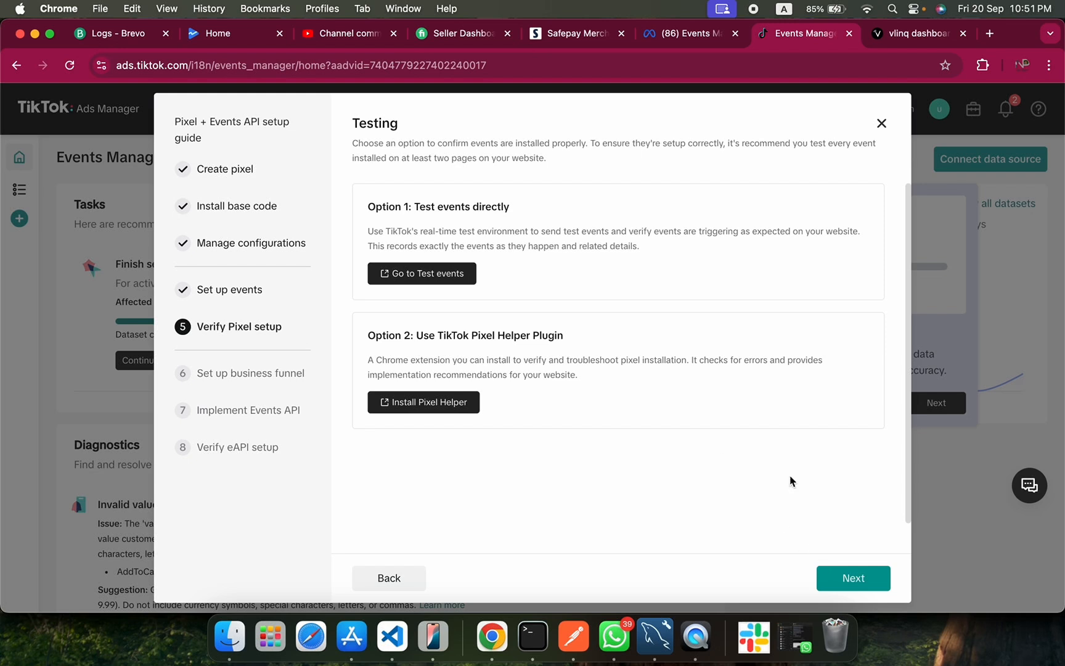
{"action": "scroll", "coordinate": [641, 401], "scroll_direction": "down", "scroll_amount": 1}
{"action": "scroll", "coordinate": [628, 349], "scroll_direction": "up", "scroll_amount": 1}
{"action": "left_click", "coordinate": [423, 402]}
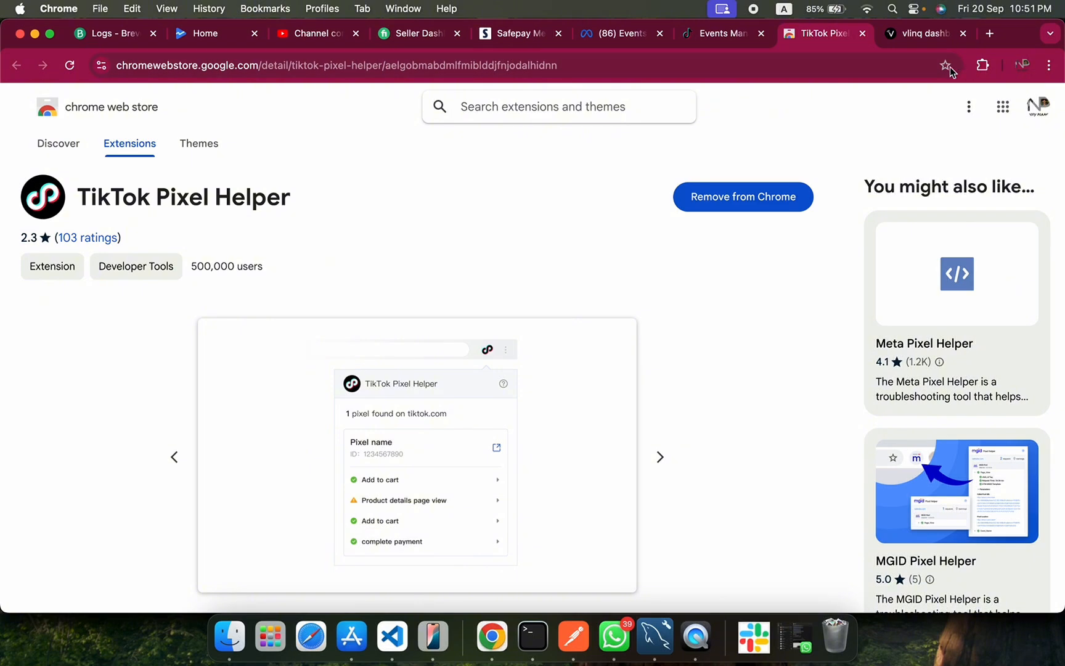
Back in the setup guide, pass the pixel testing stage and accept the default business funnel events and parameters.
{"action": "left_click", "coordinate": [738, 39]}
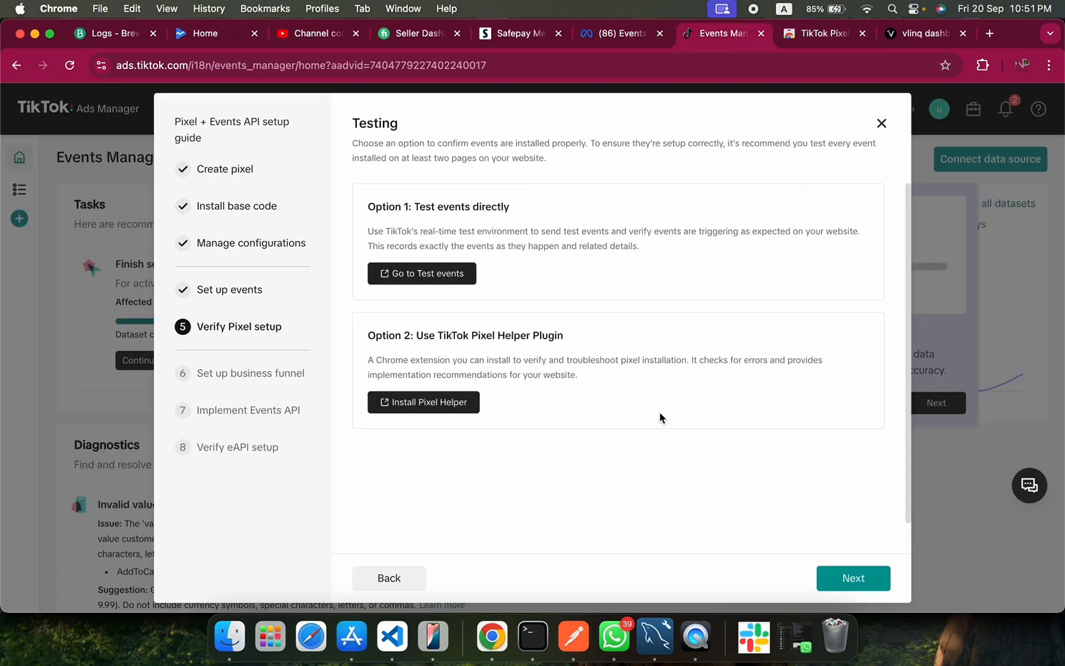
{"action": "left_click", "coordinate": [853, 579]}
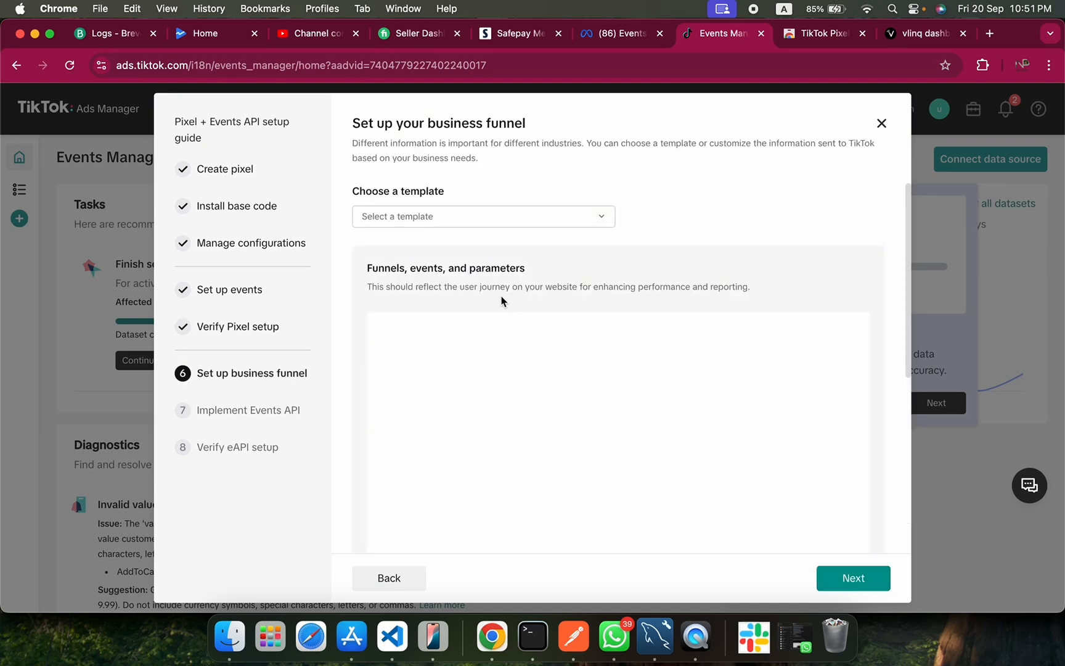
{"action": "scroll", "coordinate": [482, 246], "scroll_direction": "down", "scroll_amount": 2}
{"action": "scroll", "coordinate": [482, 247], "scroll_direction": "down", "scroll_amount": 5}
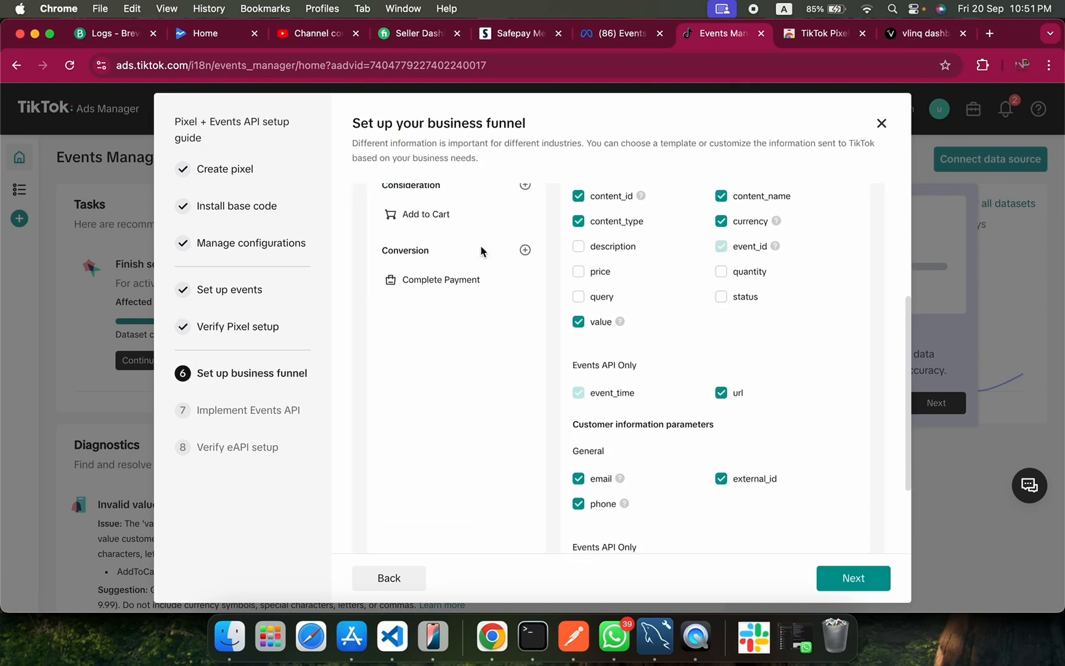
{"action": "scroll", "coordinate": [482, 250], "scroll_direction": "up", "scroll_amount": 7}
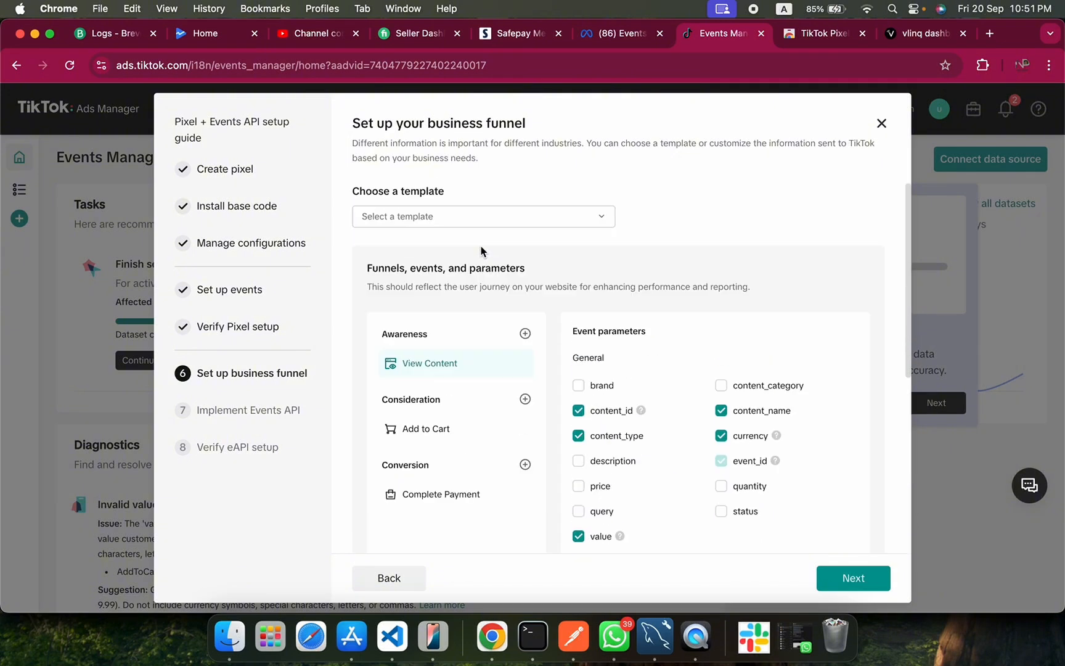
{"action": "scroll", "coordinate": [561, 289], "scroll_direction": "down", "scroll_amount": 7}
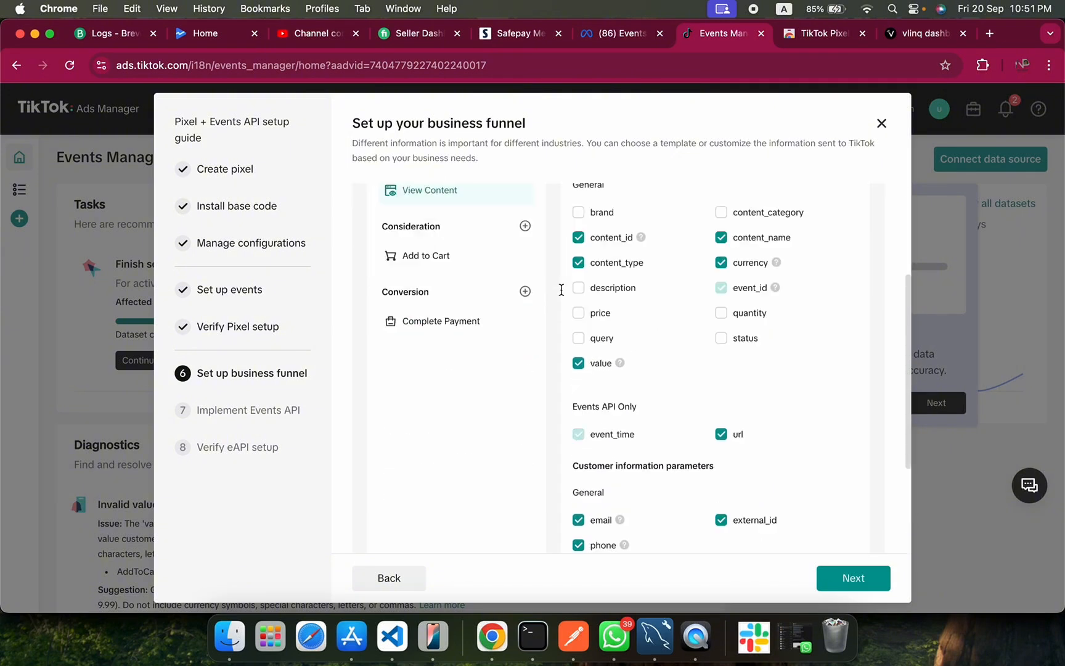
{"action": "left_click", "coordinate": [853, 576]}
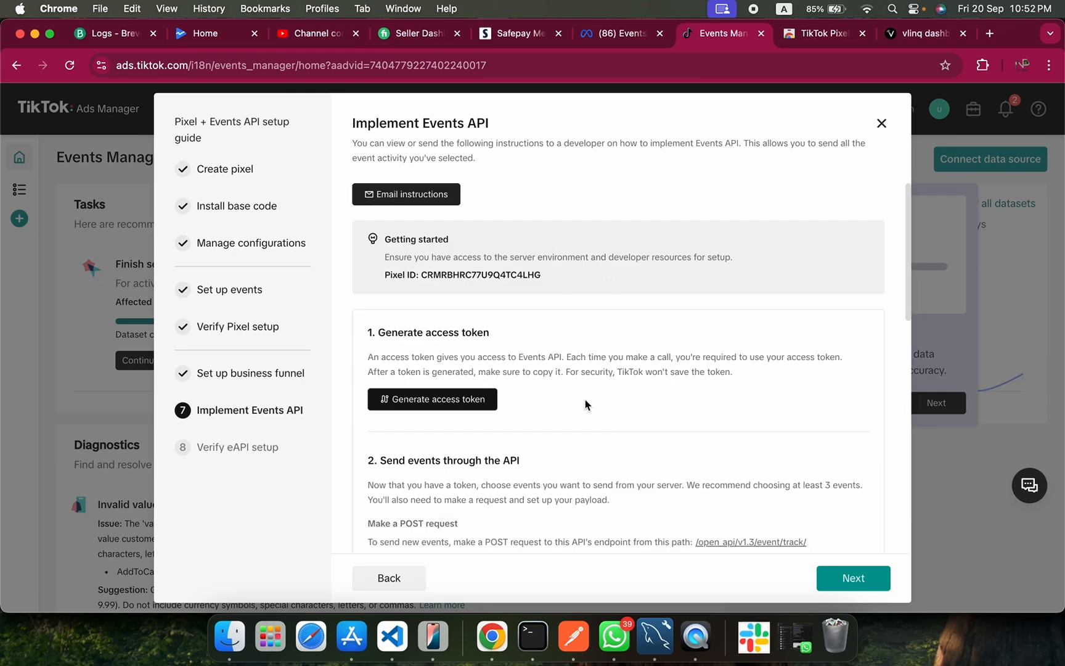
Pass the Implement Events API stage without generating an access token and finish the Pixel + Events API setup guide.
{"action": "scroll", "coordinate": [588, 405], "scroll_direction": "down", "scroll_amount": 10}
{"action": "left_click", "coordinate": [848, 578]}
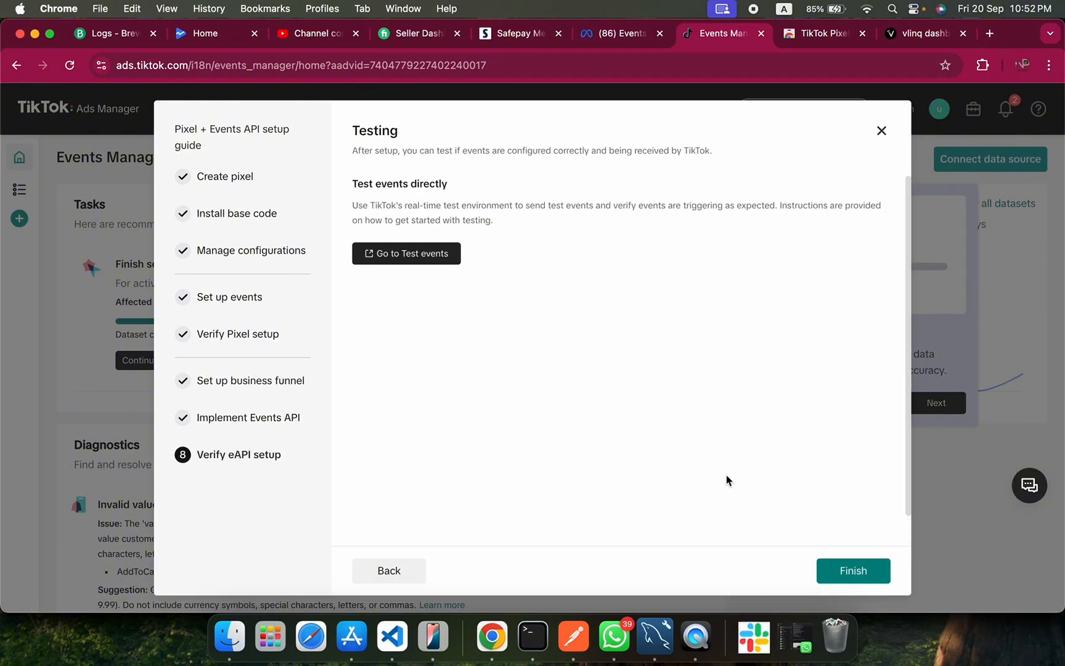
{"action": "left_click", "coordinate": [863, 570]}
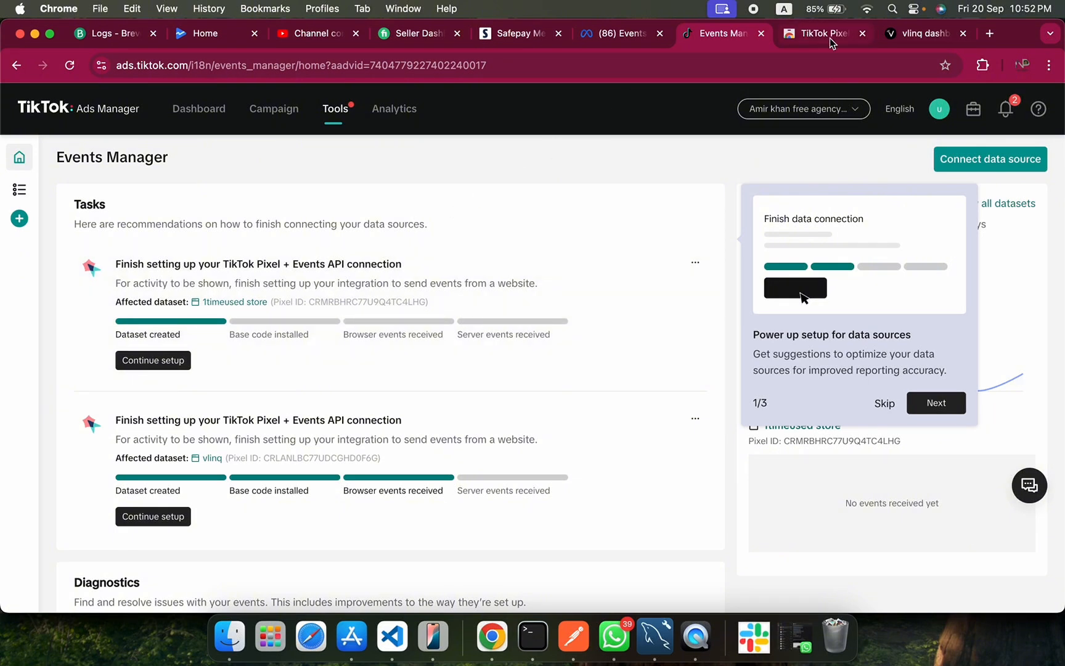
Go to the vlinq dashboard and pin the TikTok Pixel Helper extension in Chrome.
{"action": "left_click", "coordinate": [902, 36]}
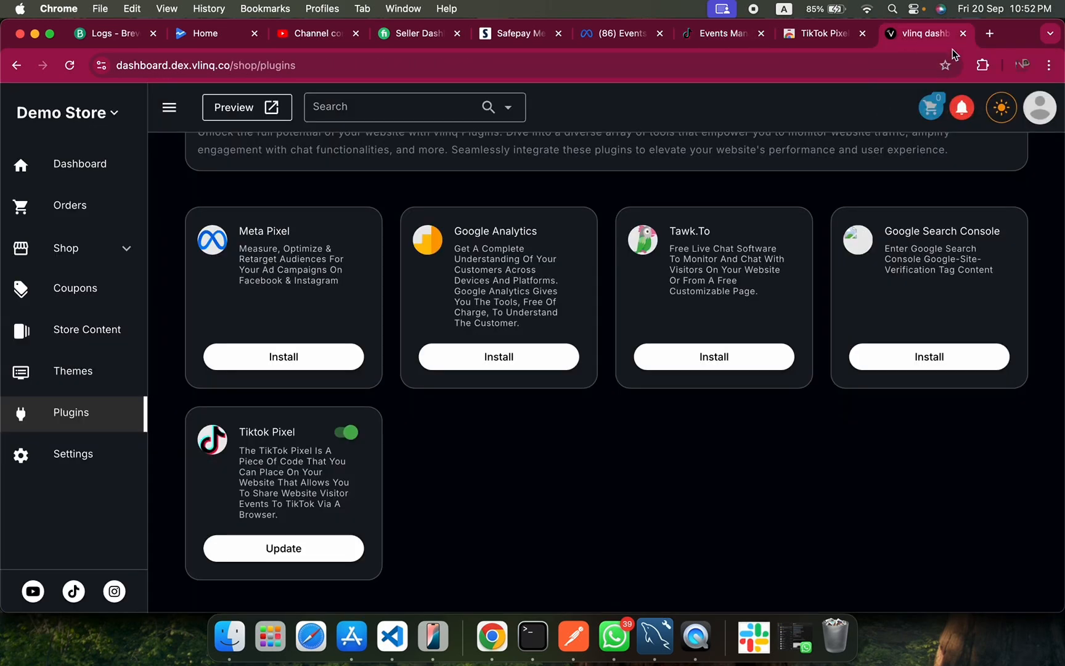
{"action": "left_click", "coordinate": [982, 64]}
{"action": "left_click", "coordinate": [933, 180]}
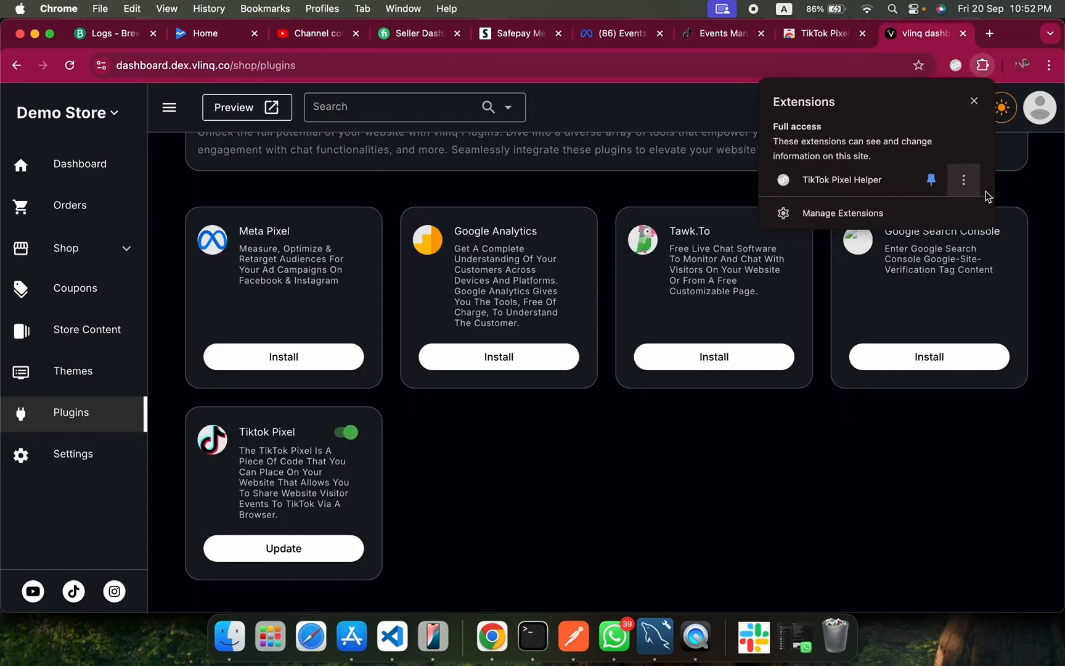
{"action": "left_click", "coordinate": [1051, 207]}
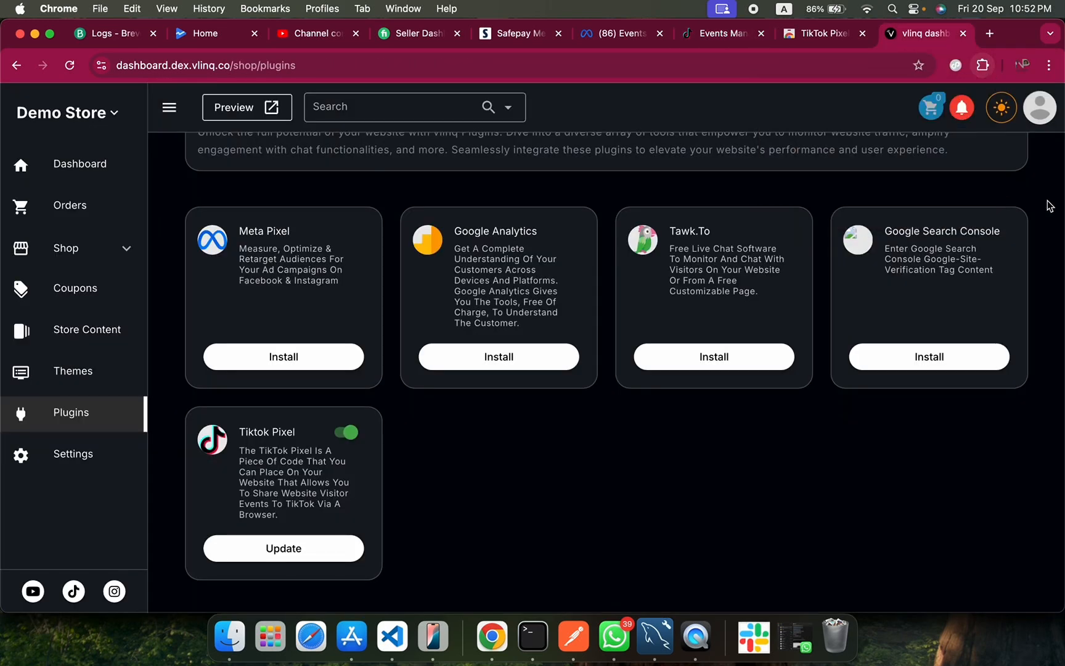
Open the Demo Store's storefront preview from the vlinq dashboard.
{"action": "left_click", "coordinate": [819, 34]}
{"action": "left_click", "coordinate": [725, 33]}
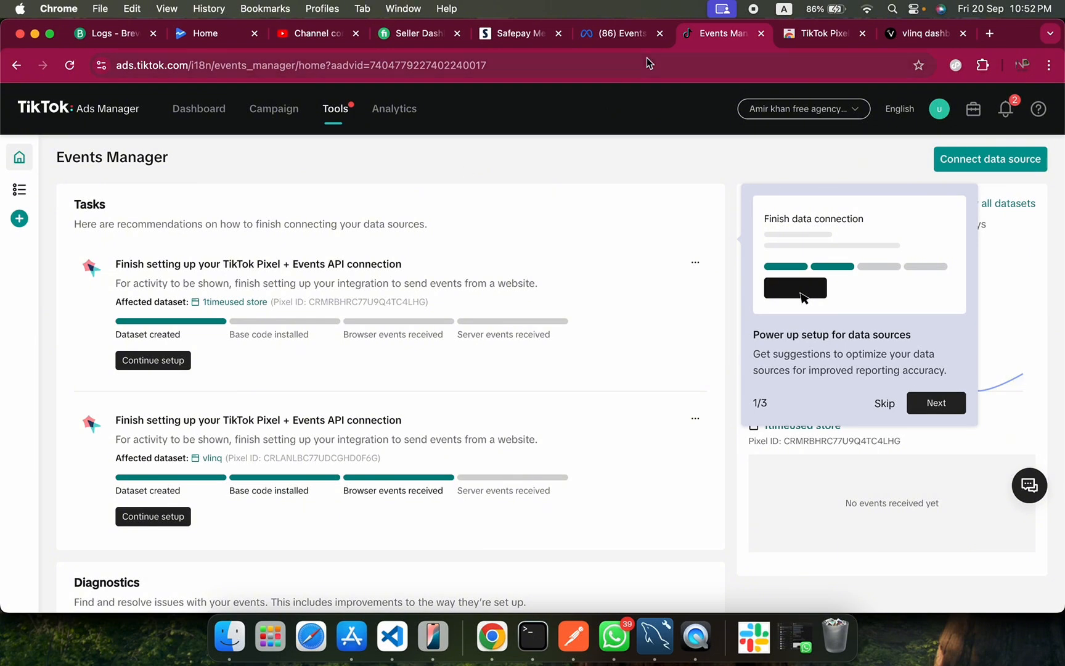
{"action": "left_click", "coordinate": [924, 33]}
{"action": "scroll", "coordinate": [493, 198], "scroll_direction": "up", "scroll_amount": 5}
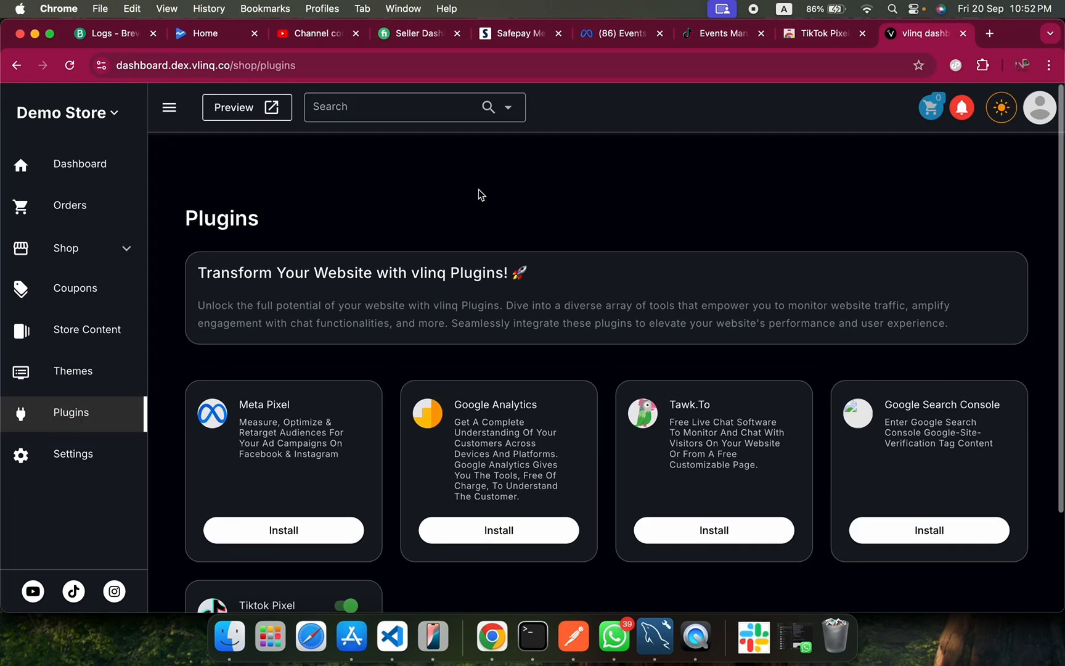
{"action": "left_click", "coordinate": [246, 107]}
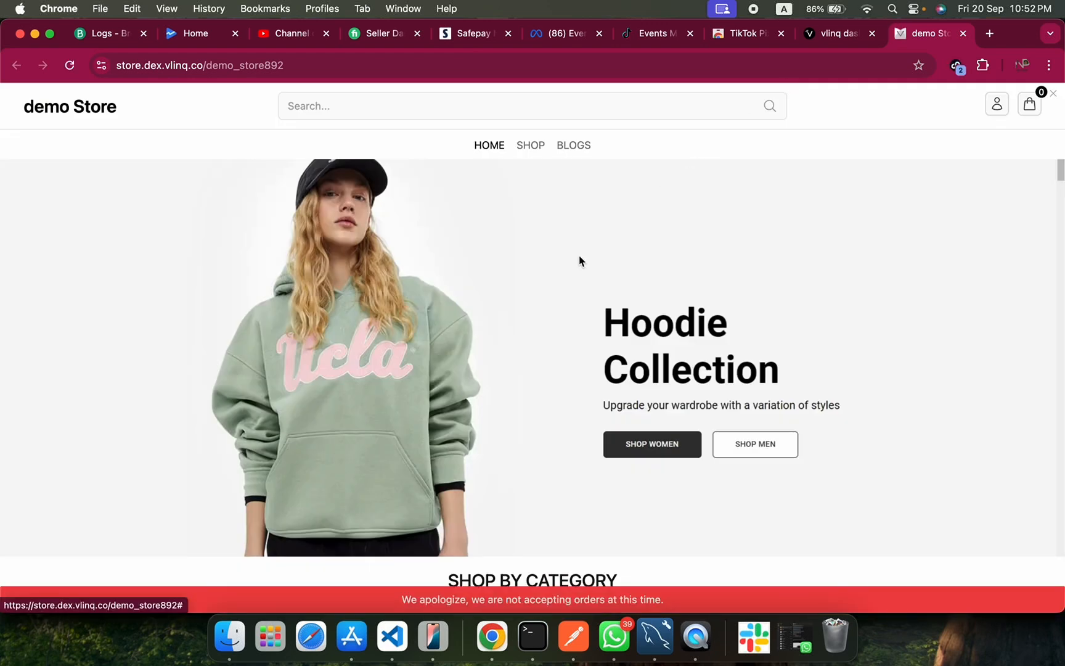
Check the storefront home page with TikTok Pixel Helper and examine the Pageview event's details.
{"action": "left_click", "coordinate": [956, 65]}
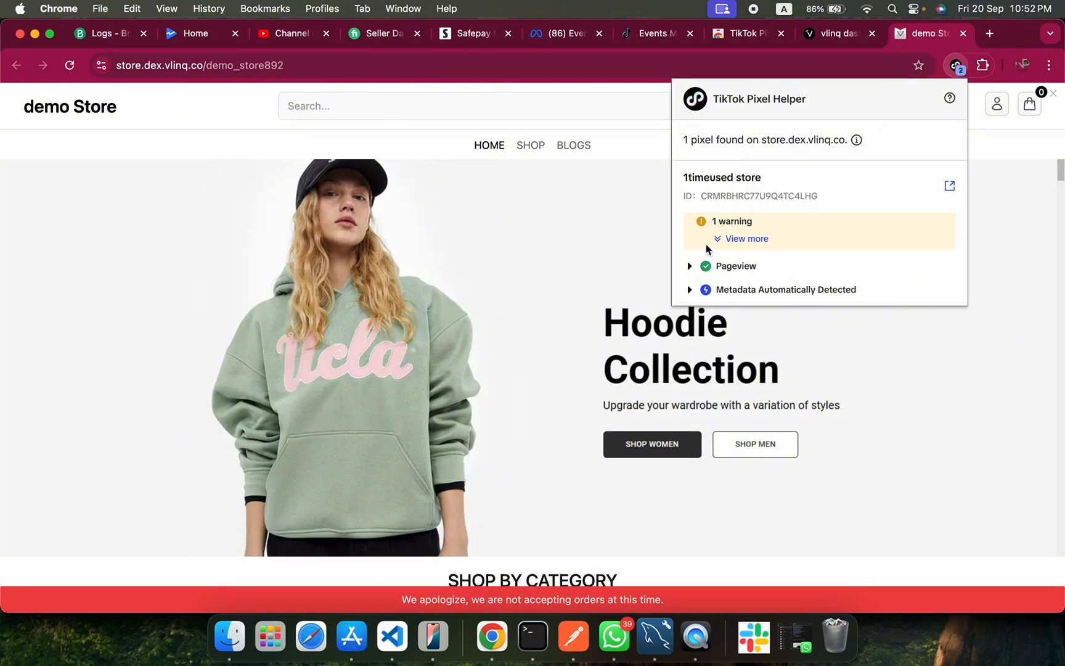
{"action": "left_click", "coordinate": [691, 267]}
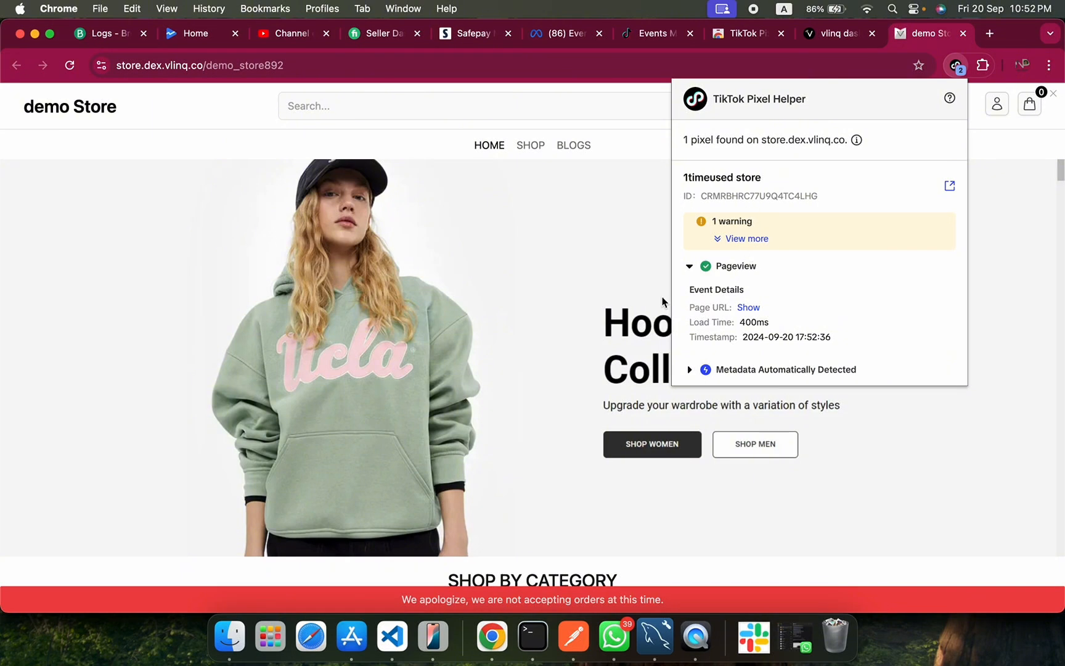
{"action": "left_click", "coordinate": [641, 308]}
Open the Running Shoes product page and examine its ViewContent event details in TikTok Pixel Helper.
{"action": "scroll", "coordinate": [568, 385], "scroll_direction": "down", "scroll_amount": 10}
{"action": "scroll", "coordinate": [567, 385], "scroll_direction": "down", "scroll_amount": 1}
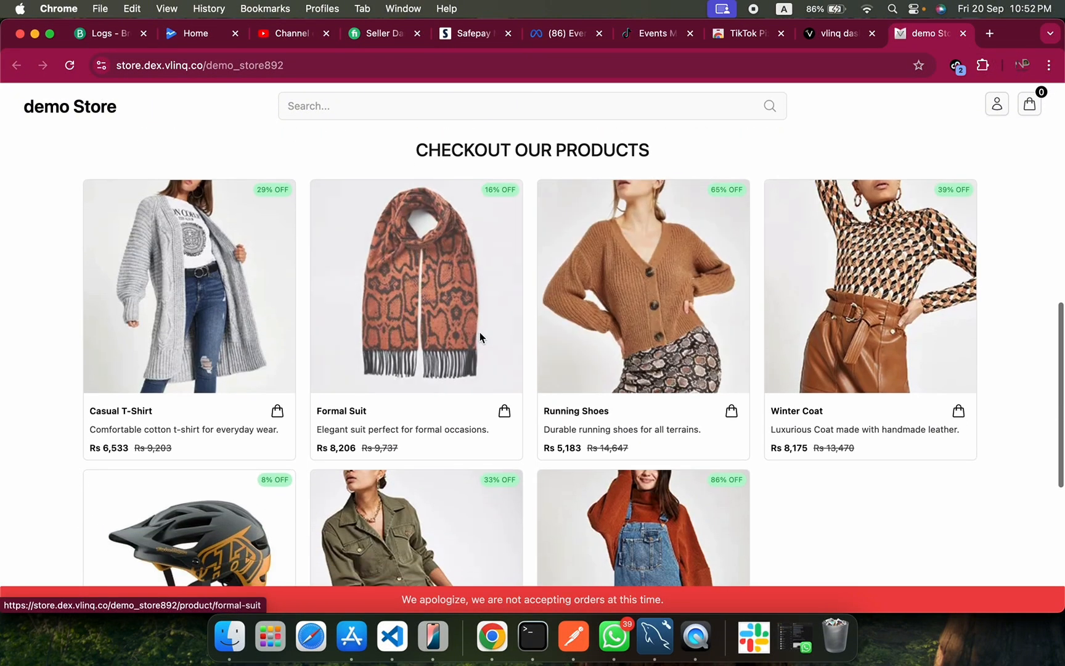
{"action": "left_click", "coordinate": [638, 276]}
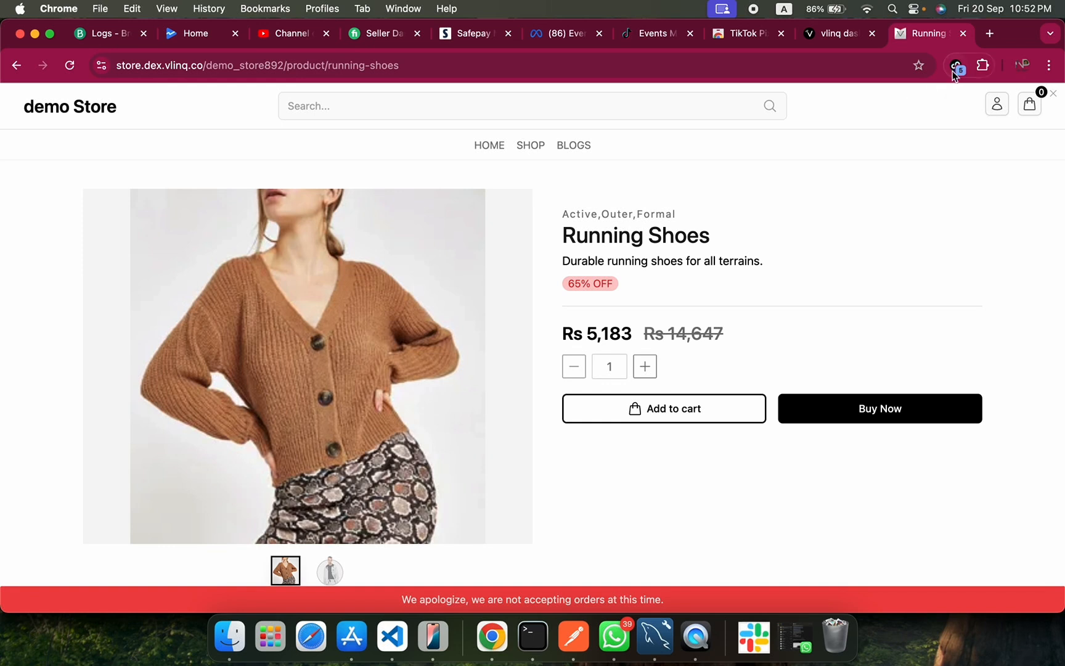
{"action": "left_click", "coordinate": [956, 65]}
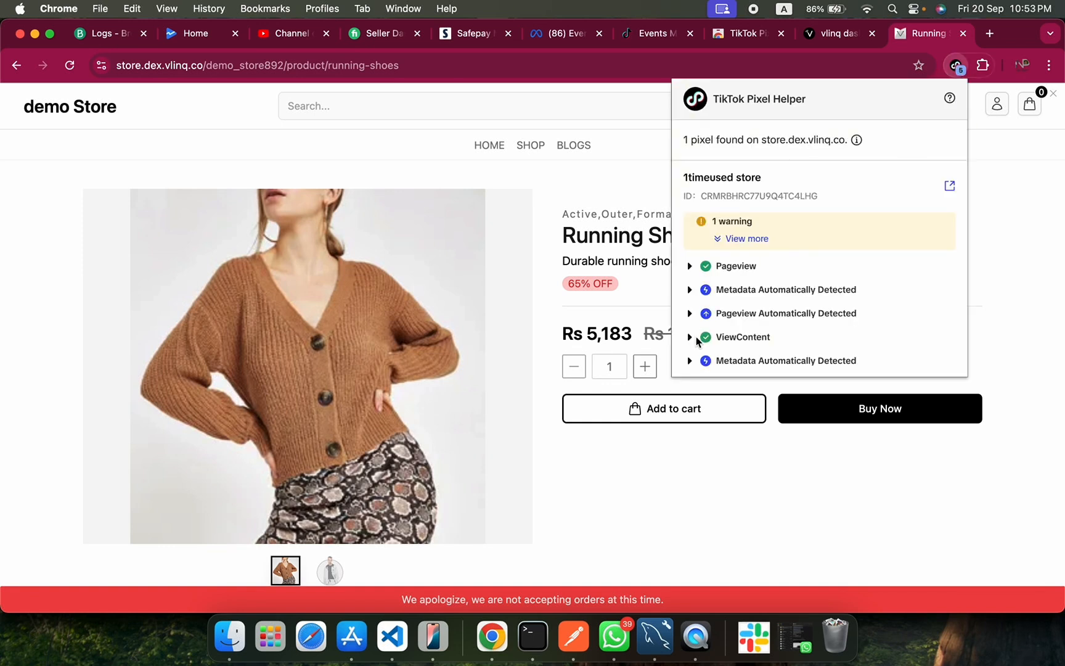
{"action": "left_click", "coordinate": [690, 337]}
{"action": "scroll", "coordinate": [703, 382], "scroll_direction": "down", "scroll_amount": 1}
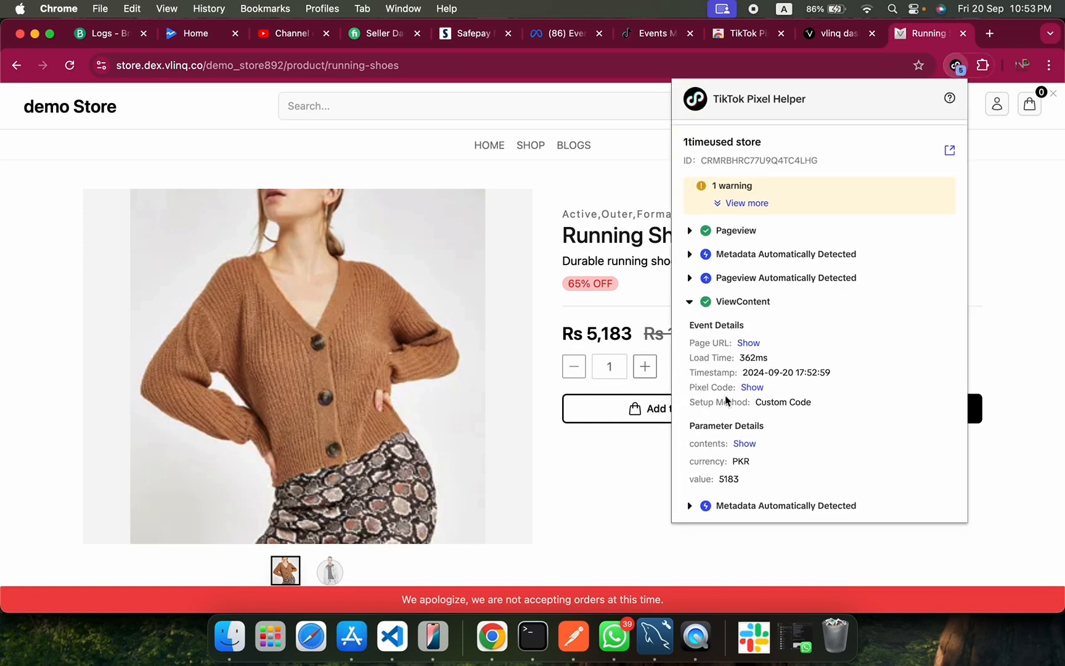
Reveal the ViewContent event's contents parameter, examine the product data in it, and close TikTok Pixel Helper.
{"action": "left_click", "coordinate": [745, 443]}
{"action": "scroll", "coordinate": [746, 441], "scroll_direction": "down", "scroll_amount": 1}
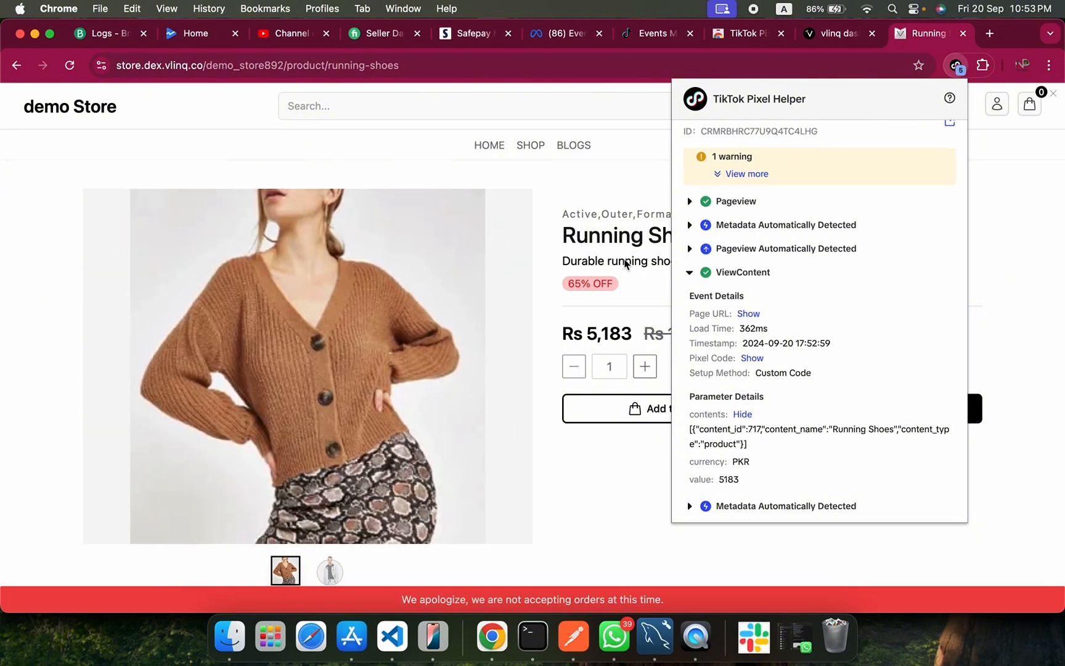
{"action": "left_click", "coordinate": [993, 363]}
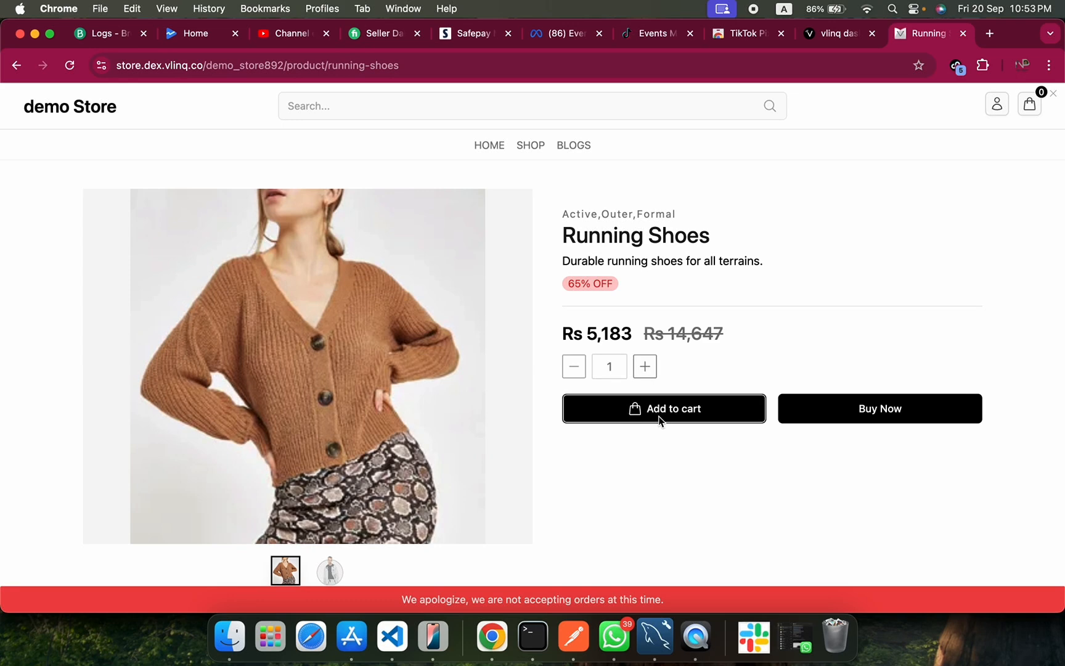
Add the Running Shoes to the cart and examine the AddToCart event's details and contents parameter in TikTok Pixel Helper.
{"action": "left_click", "coordinate": [677, 409]}
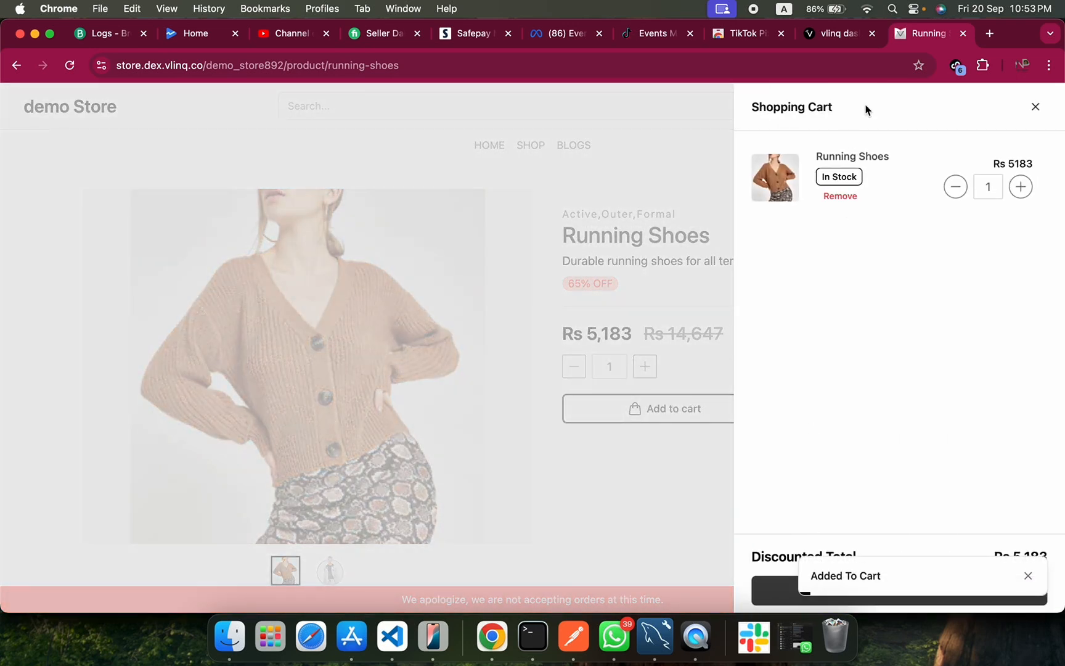
{"action": "left_click", "coordinate": [956, 65]}
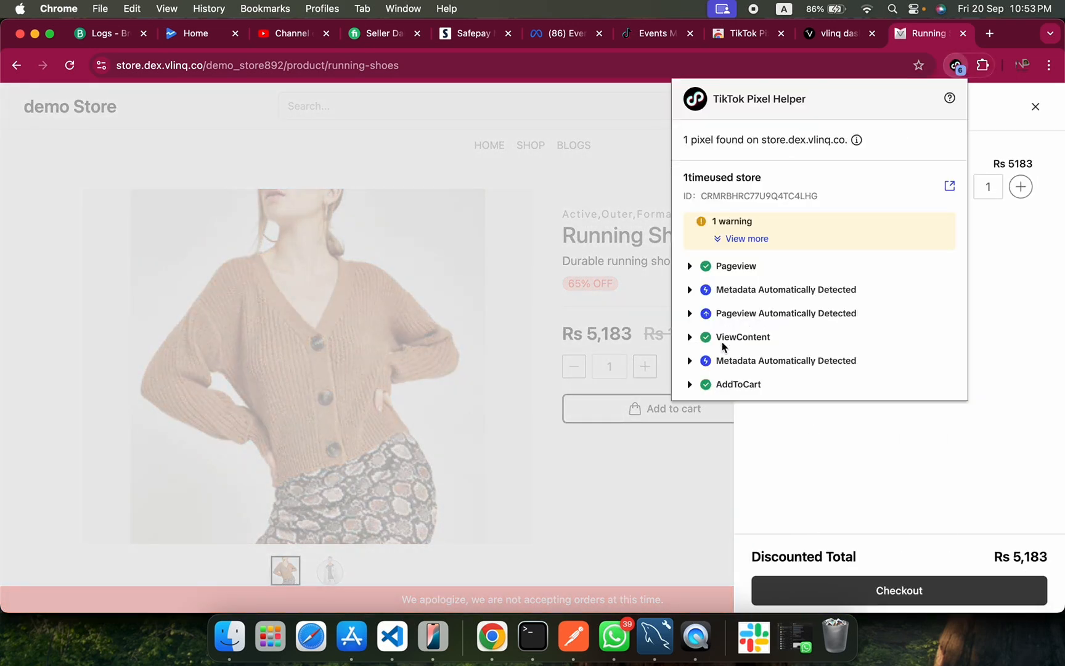
{"action": "left_click", "coordinate": [690, 386]}
{"action": "scroll", "coordinate": [709, 394], "scroll_direction": "down", "scroll_amount": 2}
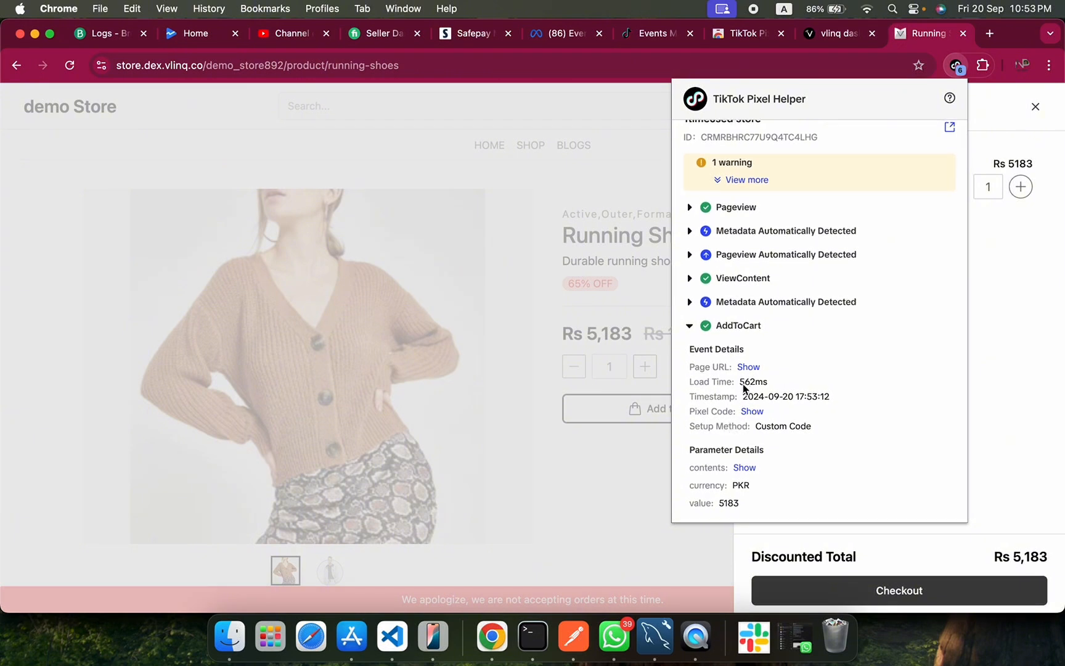
{"action": "left_click", "coordinate": [745, 468]}
{"action": "scroll", "coordinate": [745, 471], "scroll_direction": "down", "scroll_amount": 1}
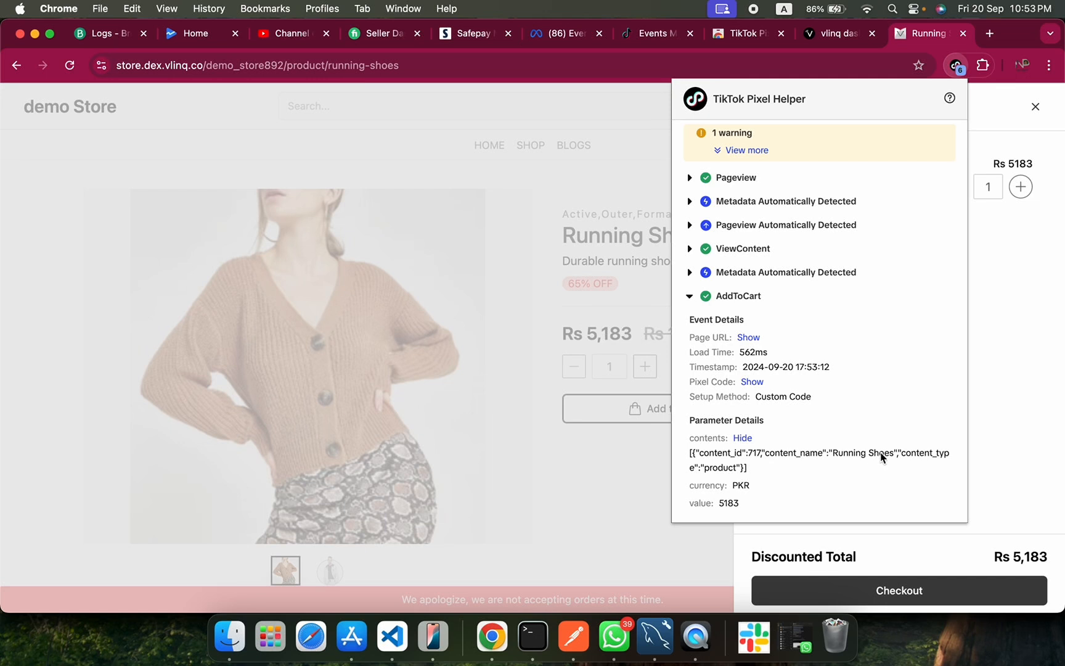
{"action": "scroll", "coordinate": [754, 472], "scroll_direction": "down", "scroll_amount": 1}
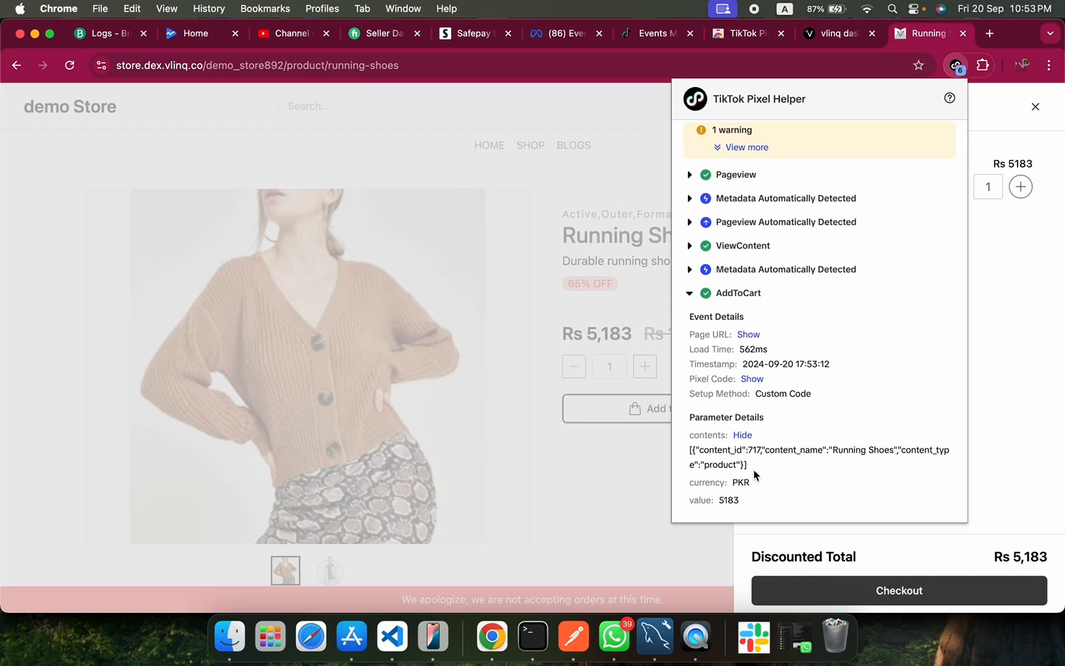
{"action": "scroll", "coordinate": [746, 478], "scroll_direction": "up", "scroll_amount": 1}
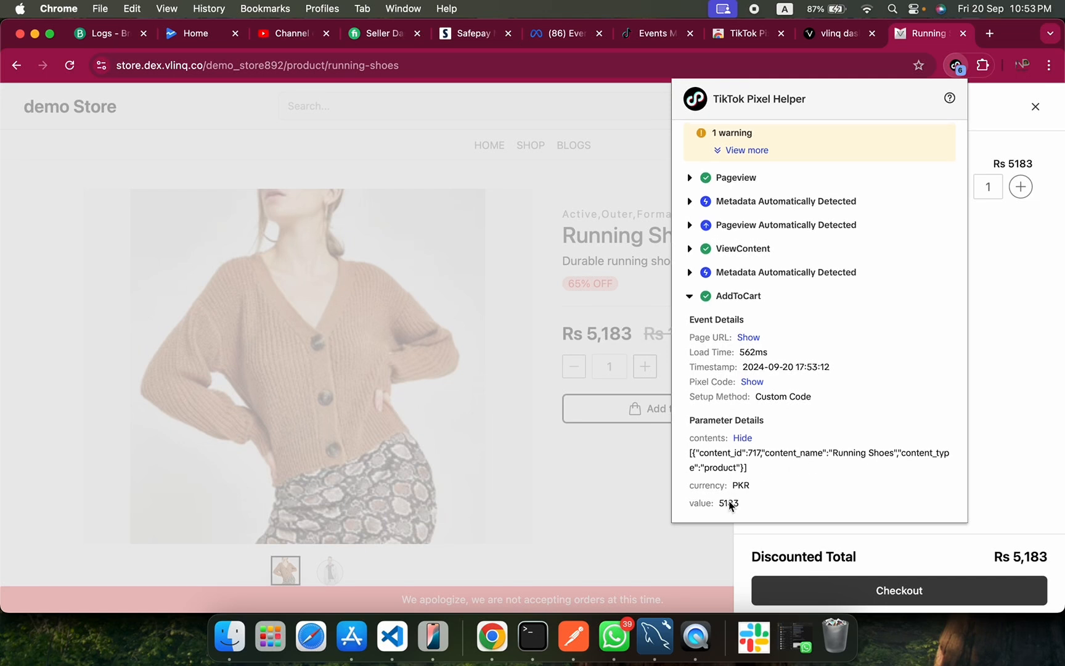
{"action": "scroll", "coordinate": [729, 504], "scroll_direction": "up", "scroll_amount": 5}
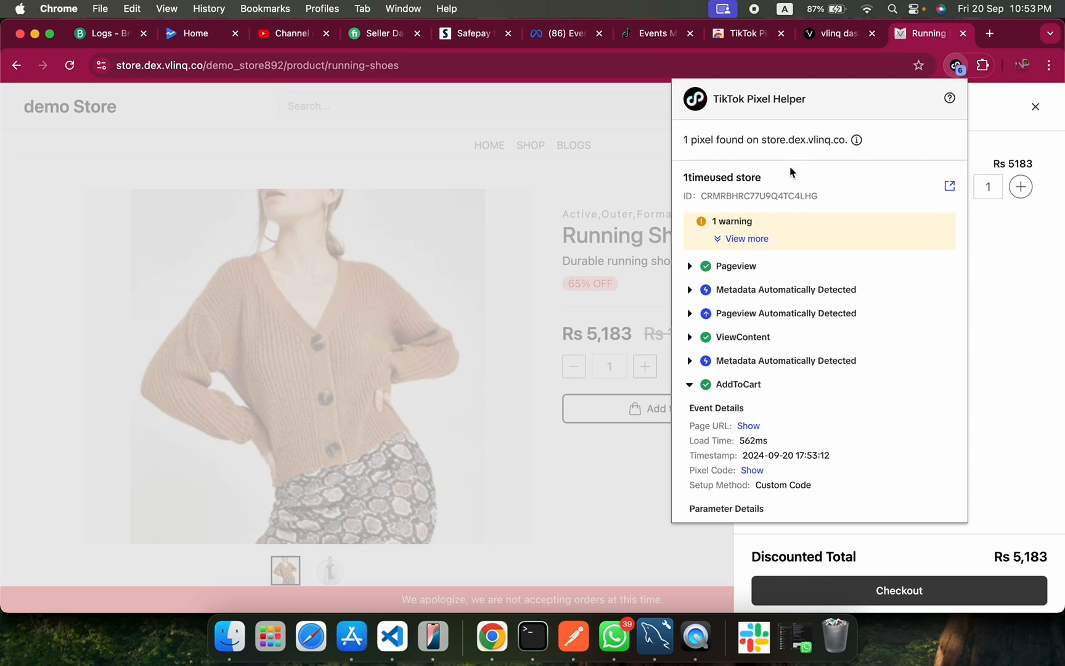
Read the pixel's full warning text in TikTok Pixel Helper, collapse it, and close the helper.
{"action": "left_click", "coordinate": [721, 238]}
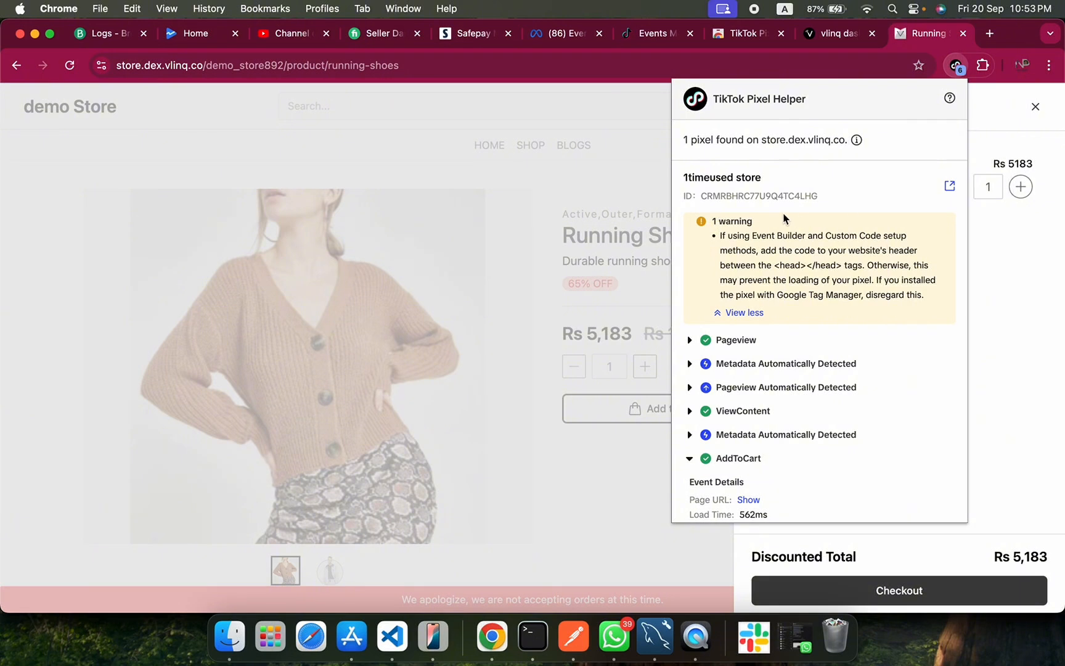
{"action": "left_click", "coordinate": [740, 313]}
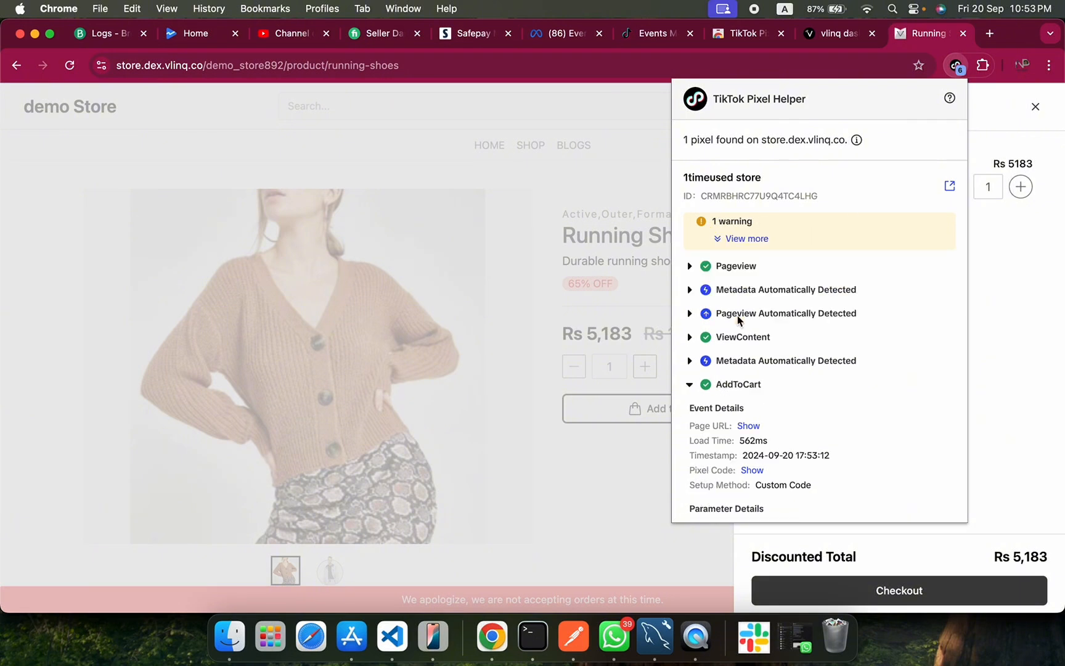
{"action": "scroll", "coordinate": [802, 357], "scroll_direction": "down", "scroll_amount": 3}
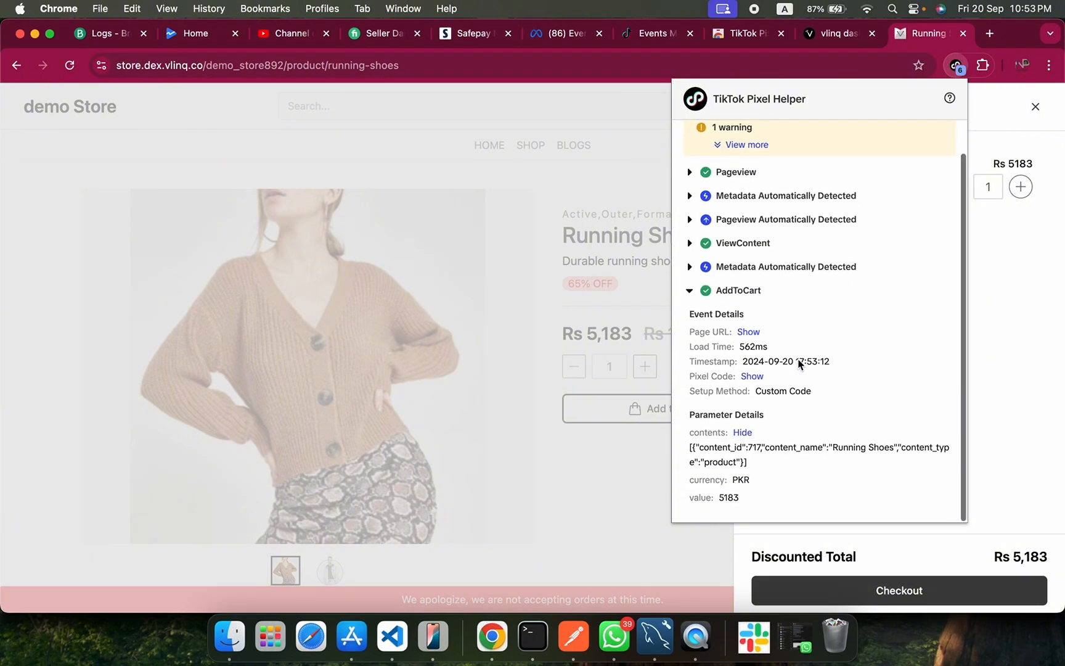
{"action": "left_click", "coordinate": [1031, 340]}
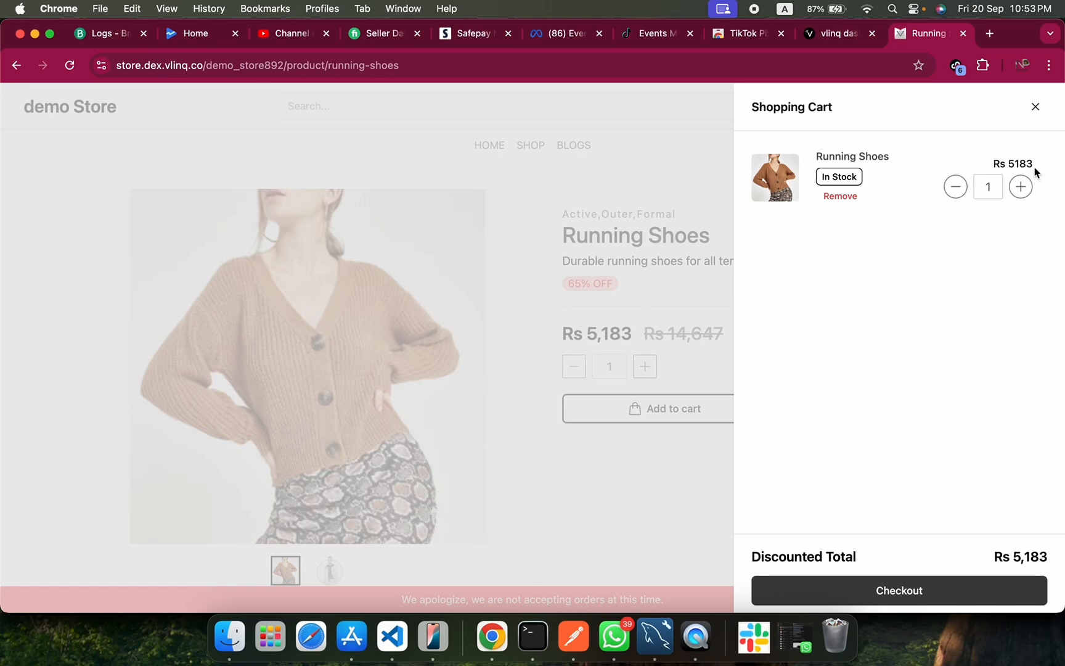
Close the shopping cart, return to the storefront home page, and look through it down to the footer.
{"action": "left_click", "coordinate": [1036, 106]}
{"action": "scroll", "coordinate": [580, 385], "scroll_direction": "down", "scroll_amount": 5}
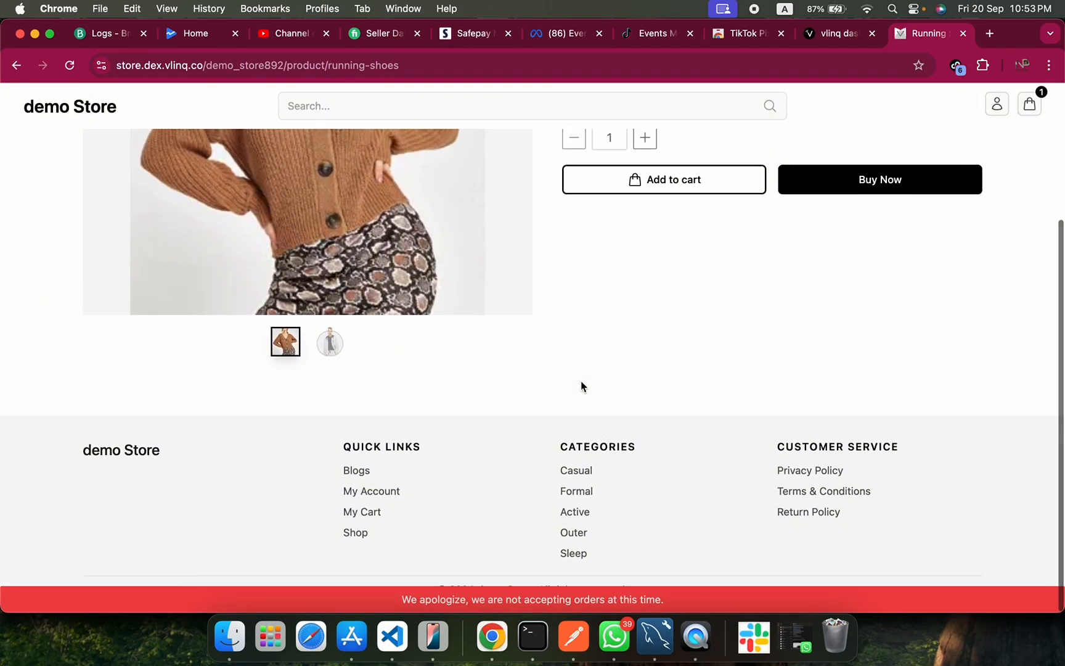
{"action": "scroll", "coordinate": [581, 387], "scroll_direction": "up", "scroll_amount": 10}
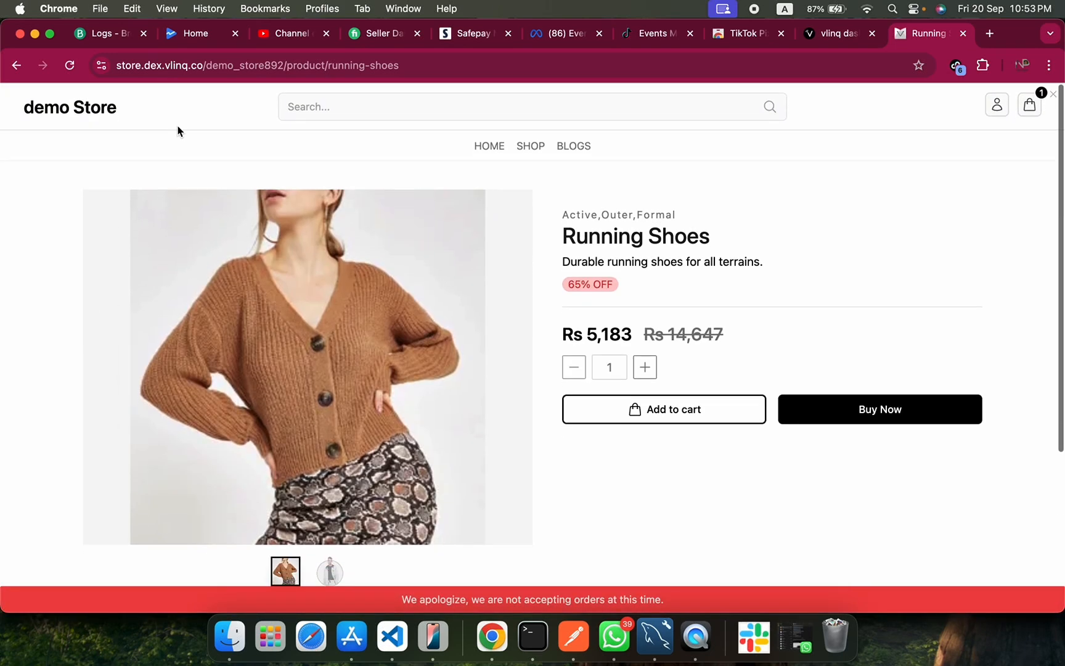
{"action": "left_click", "coordinate": [72, 107]}
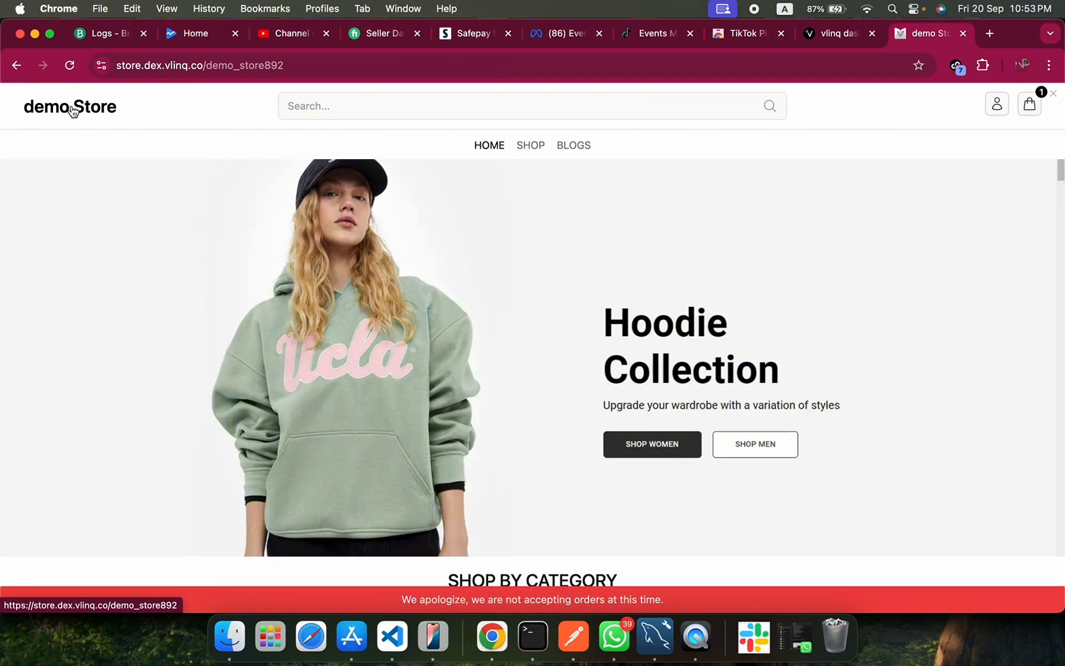
{"action": "scroll", "coordinate": [554, 395], "scroll_direction": "down", "scroll_amount": 15}
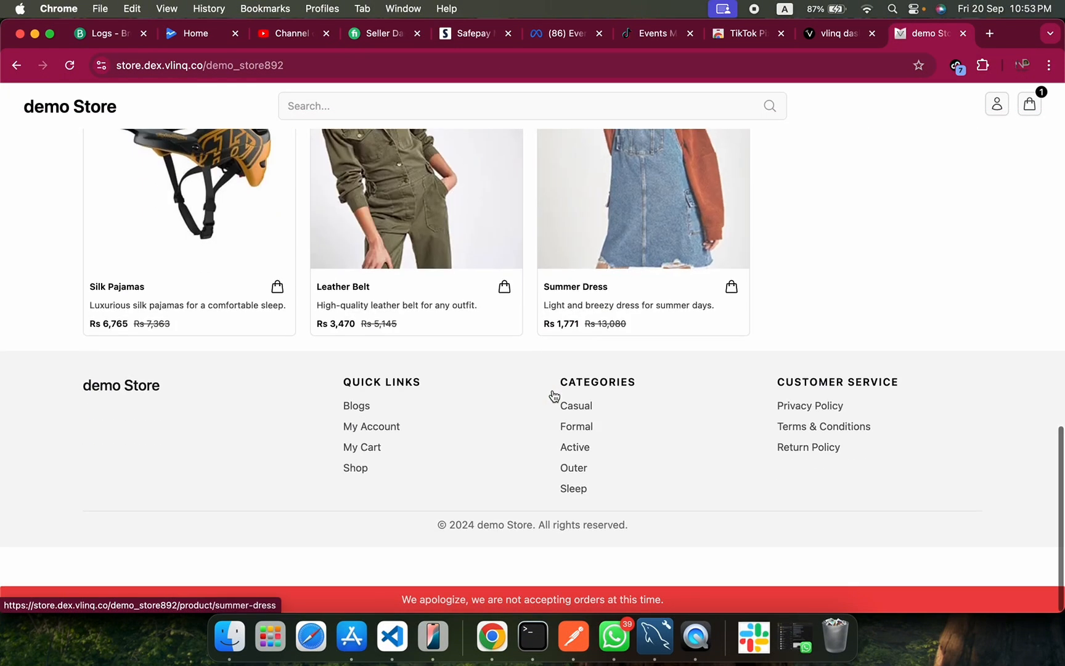